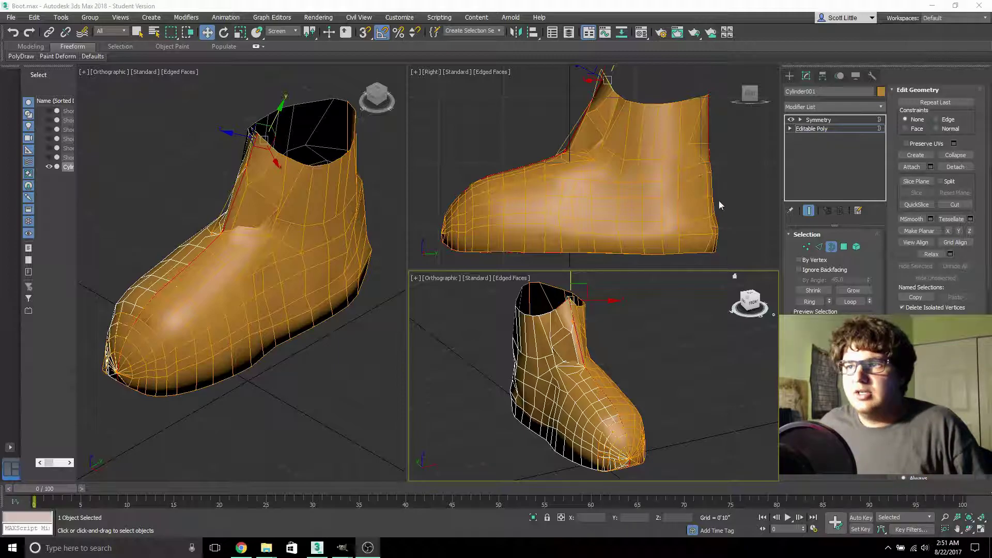
- Save the boot scene and open the recent scene Shoe.max
left_click(14, 18)
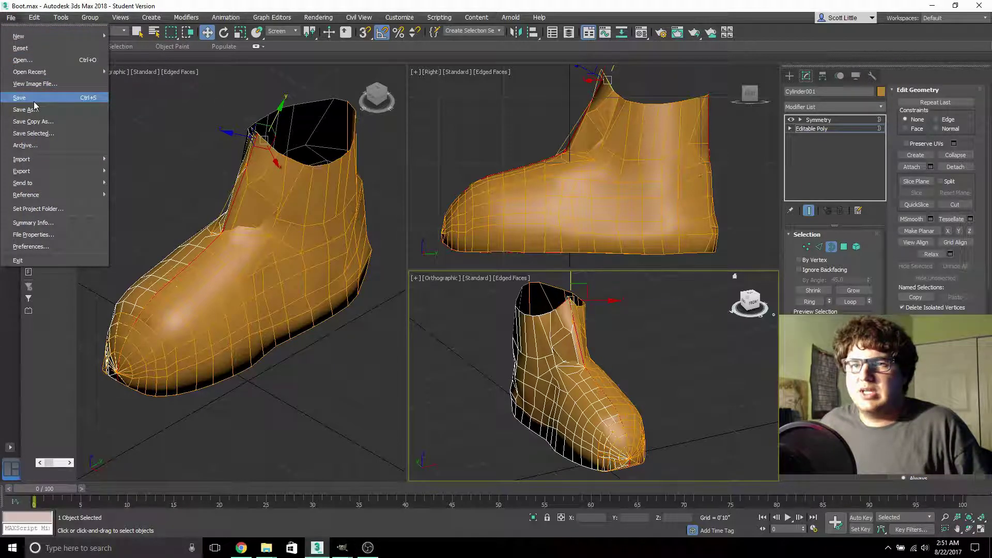
left_click(31, 89)
left_click(14, 23)
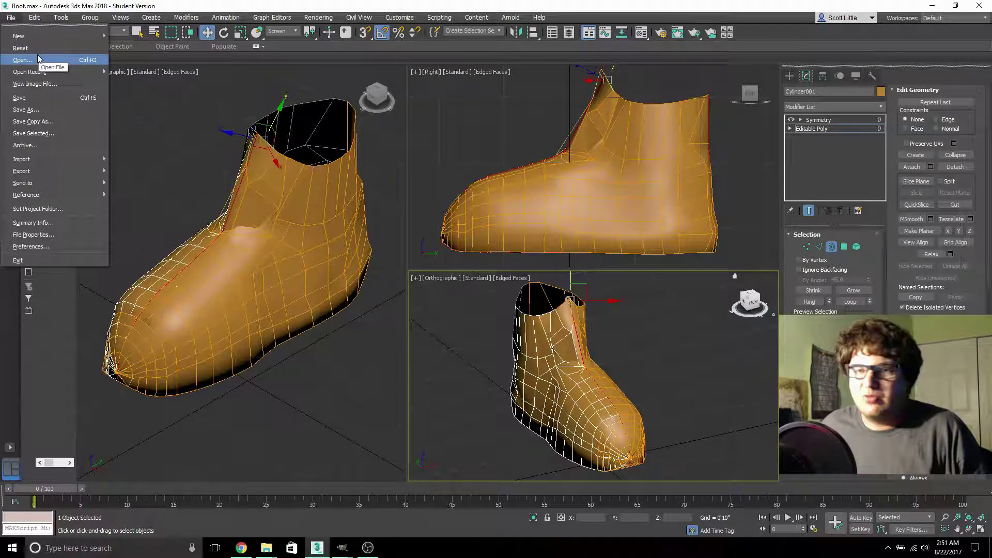
mouse_move(67, 72)
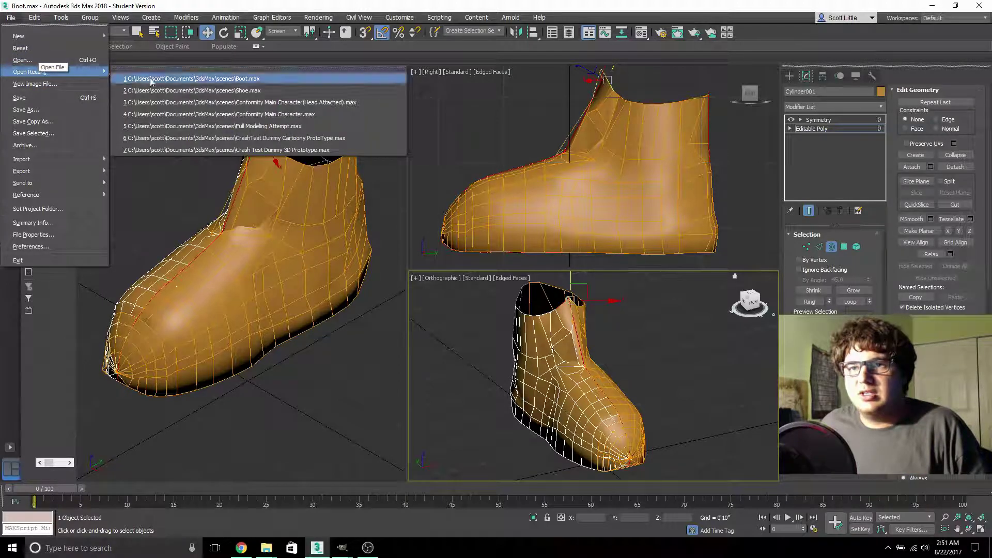
left_click(150, 91)
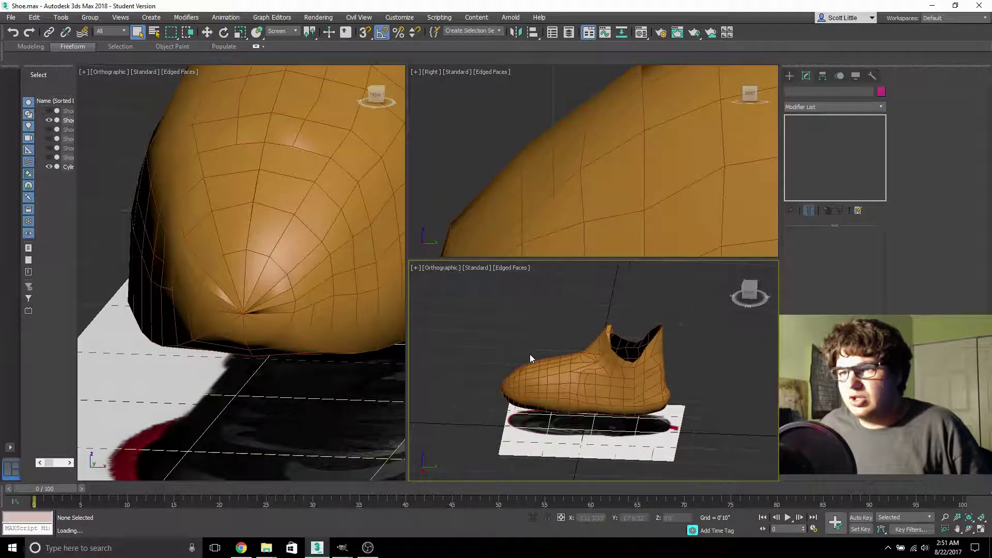
- Hide the reference image plane beneath the shoe so that only the shoe mesh is displayed
left_click(49, 120)
mouse_move(650, 359)
middle_mouse_down()
mouse_move(624, 349)
mouse_move(638, 357)
middle_mouse_up()
scroll(624, 349, "up", 3)
scroll(640, 342, "down", 2)
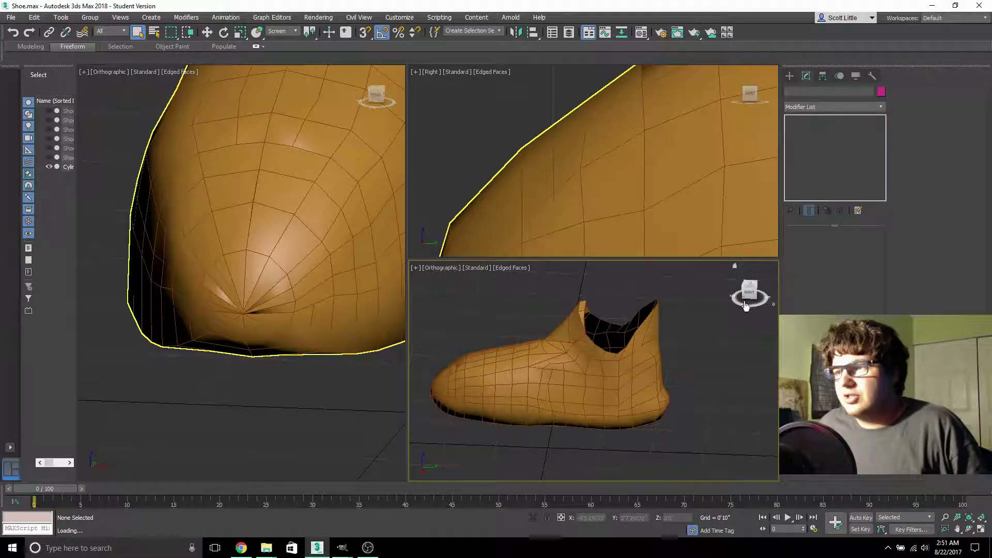
left_click_drag(746, 306, 747, 297)
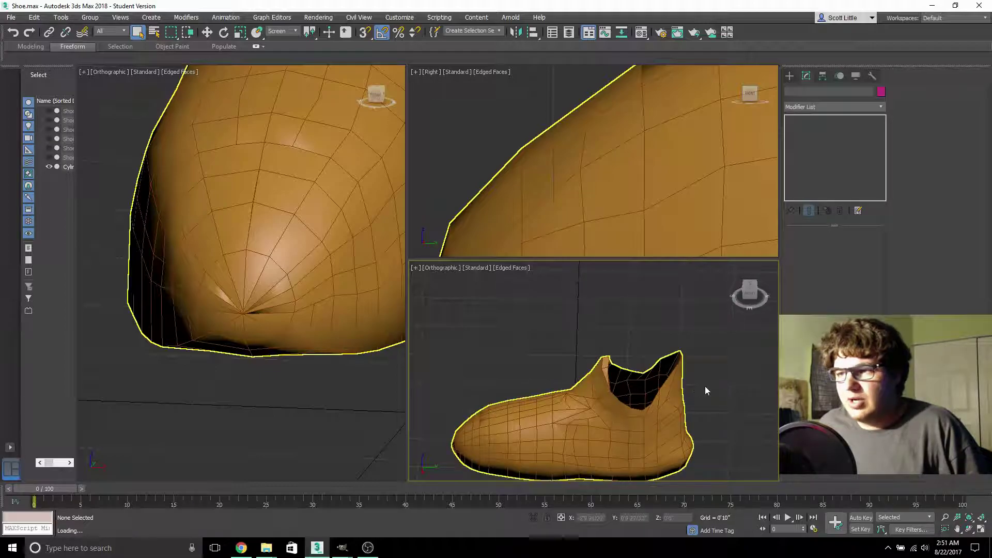
- Examine the shoe mesh from the toe, the side and above the ankle opening
scroll(352, 208, "down", 8)
middle_click_drag(352, 209, 271, 195)
scroll(335, 210, "up", 3)
scroll(686, 183, "down", 5)
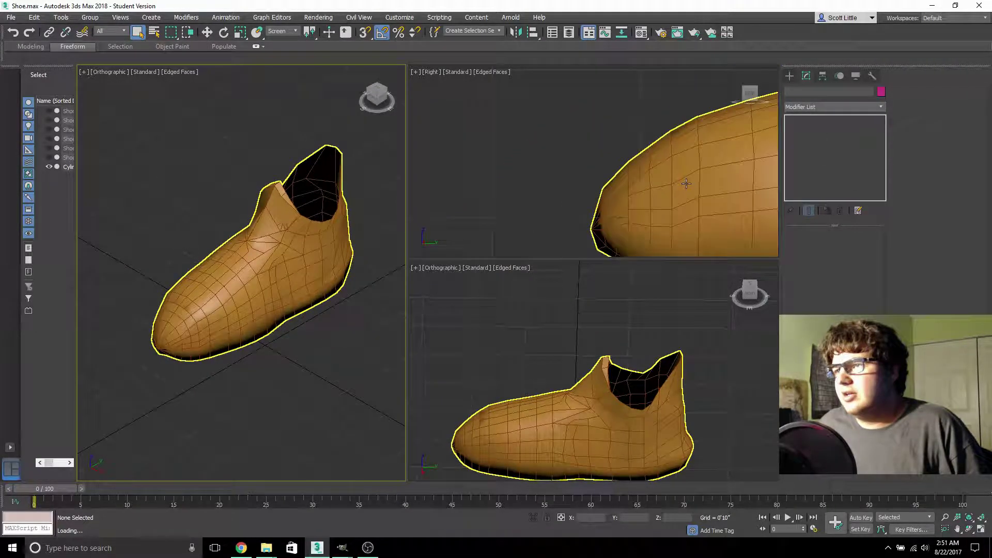
middle_click_drag(686, 183, 536, 179)
scroll(587, 165, "down", 5)
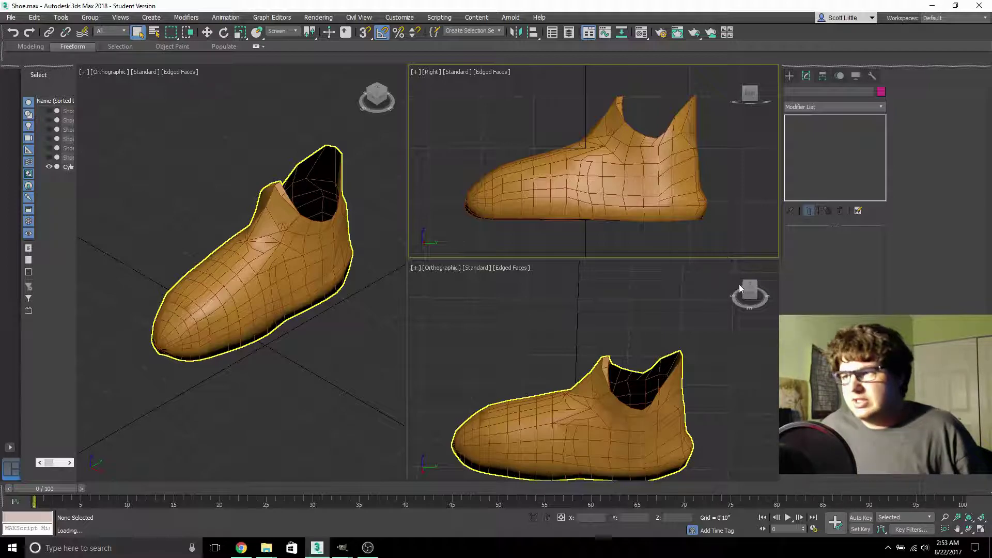
left_click_drag(747, 290, 679, 354)
middle_click_drag(679, 355, 675, 217)
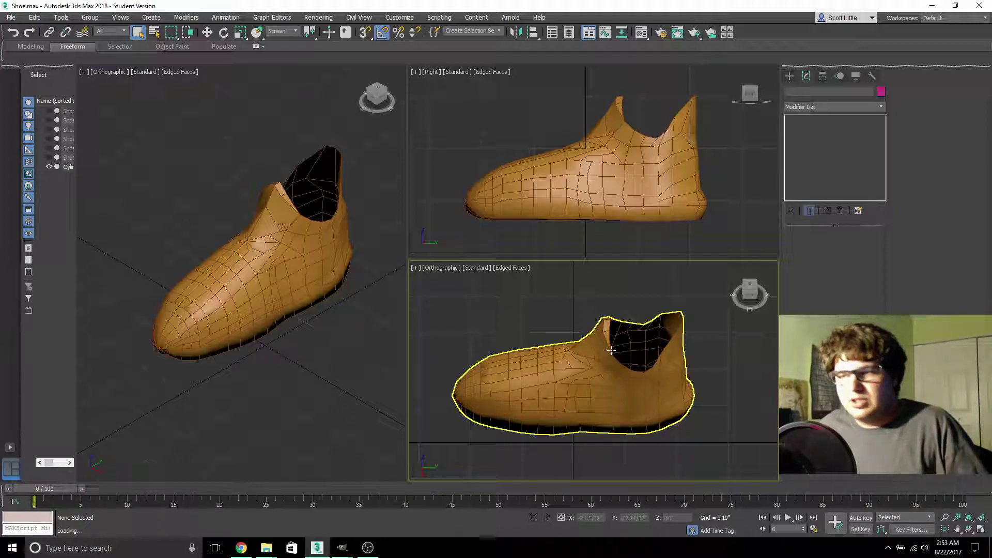
- Save the shoe scene and open the recent scene Conformity Main Character(Head Attached).max
left_click(15, 18)
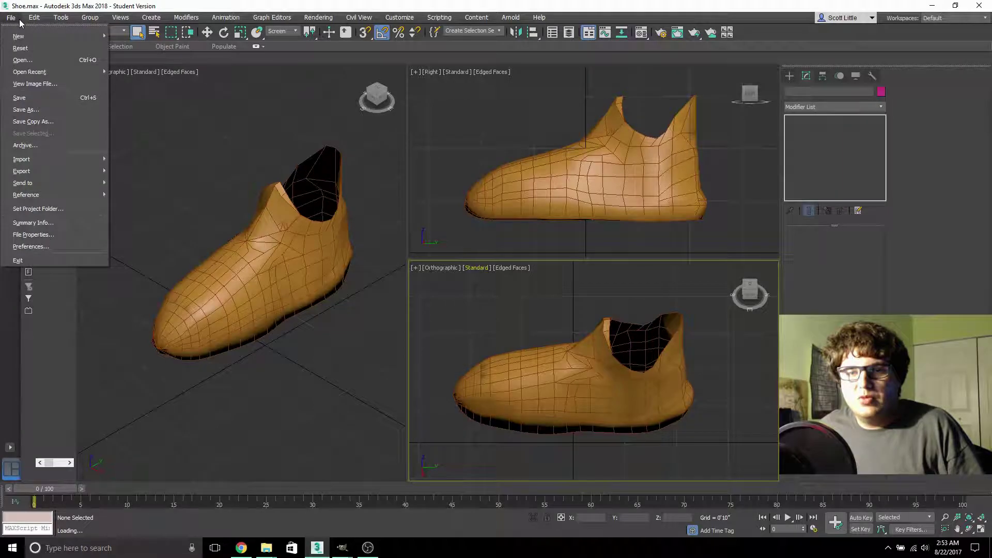
mouse_move(73, 77)
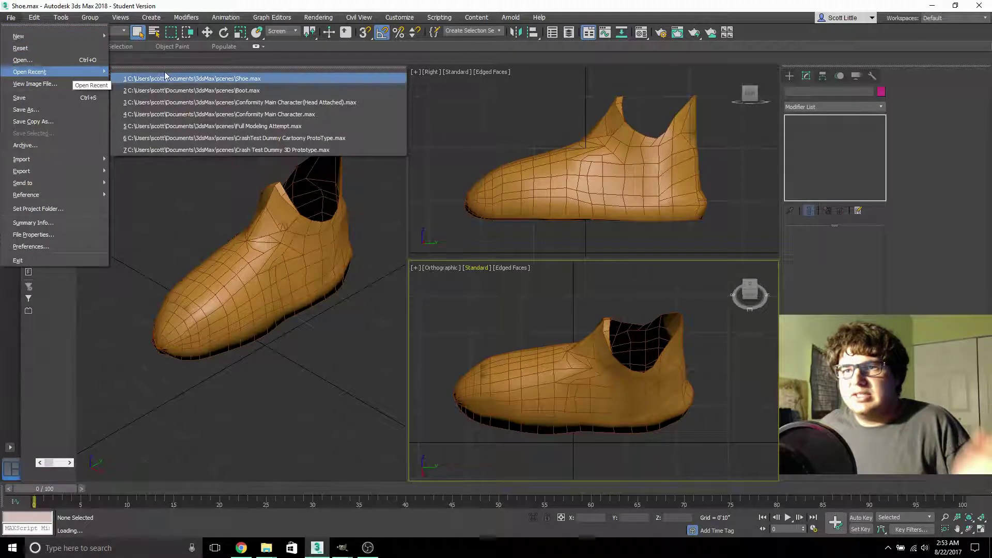
left_click(190, 103)
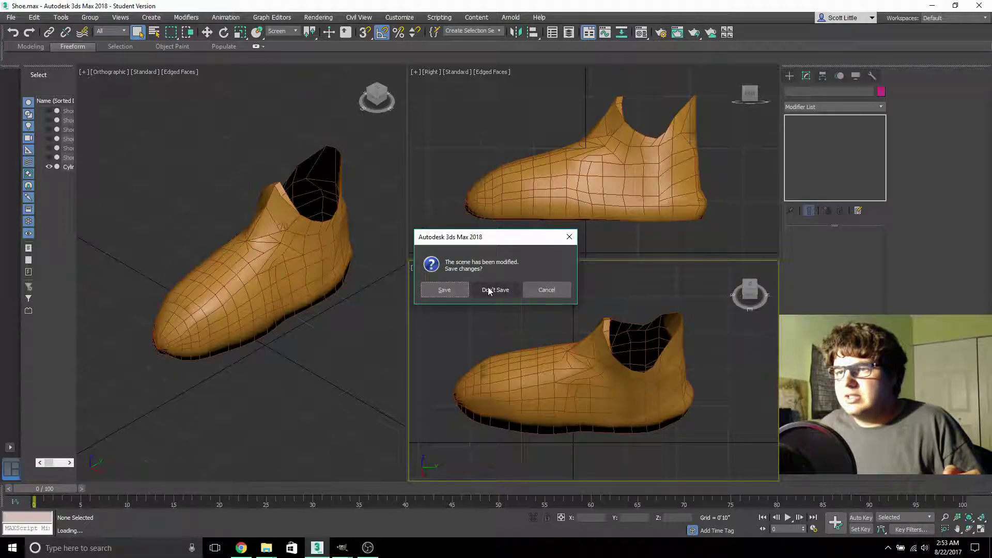
left_click(462, 289)
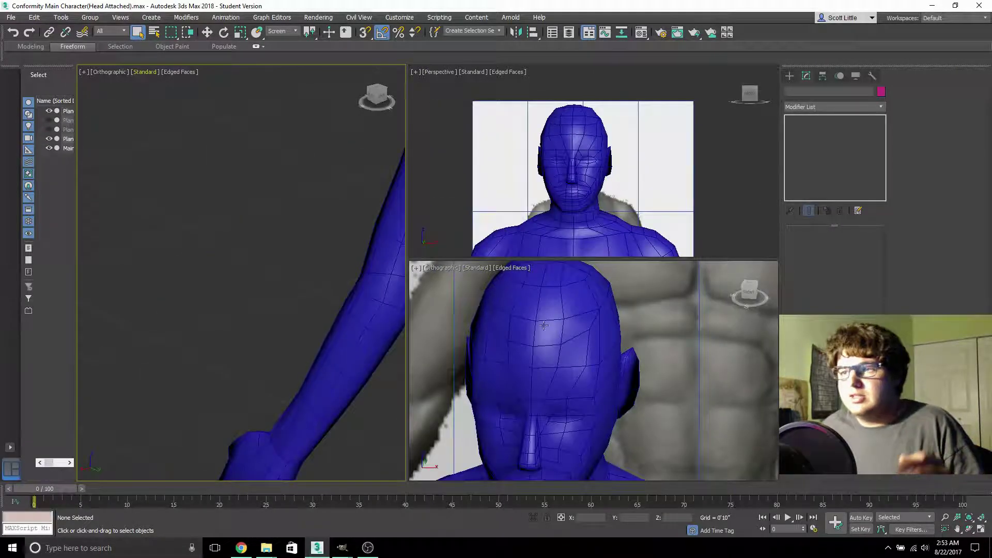
- Examine the full character model from the front, back and side against its reference images
left_click(557, 341)
scroll(557, 342, "down", 5)
middle_click_drag(556, 341, 581, 318, "alt")
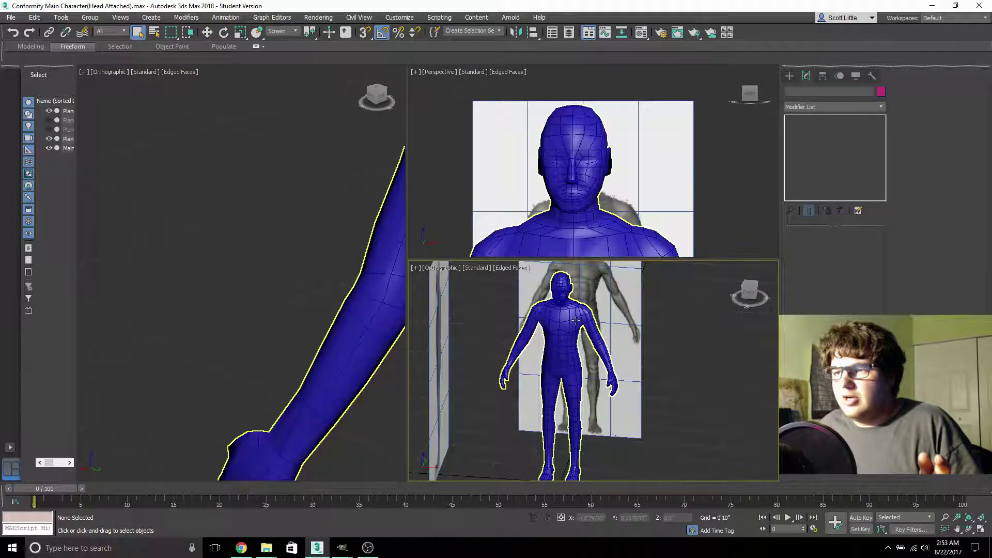
scroll(217, 284, "down", 5)
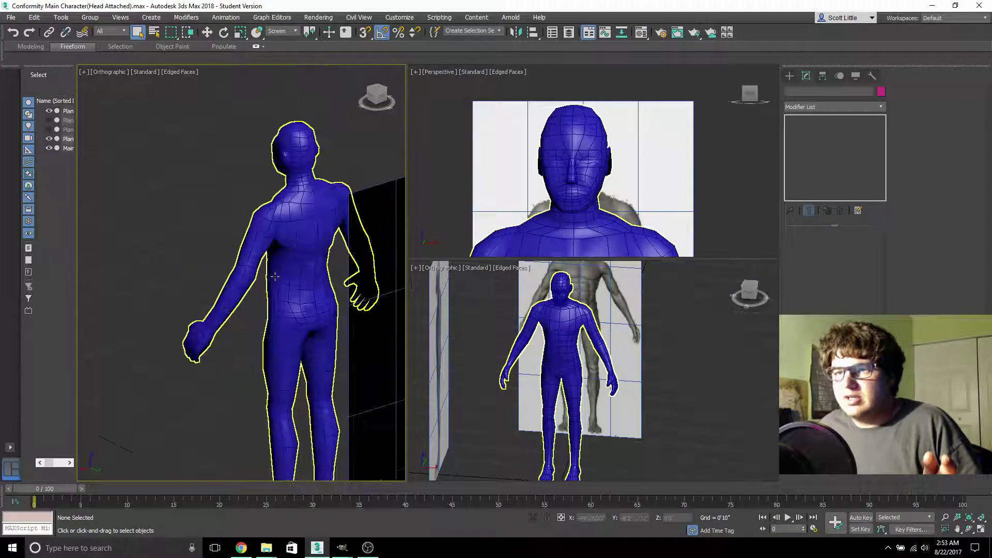
middle_click_drag(274, 284, 379, 104, "alt")
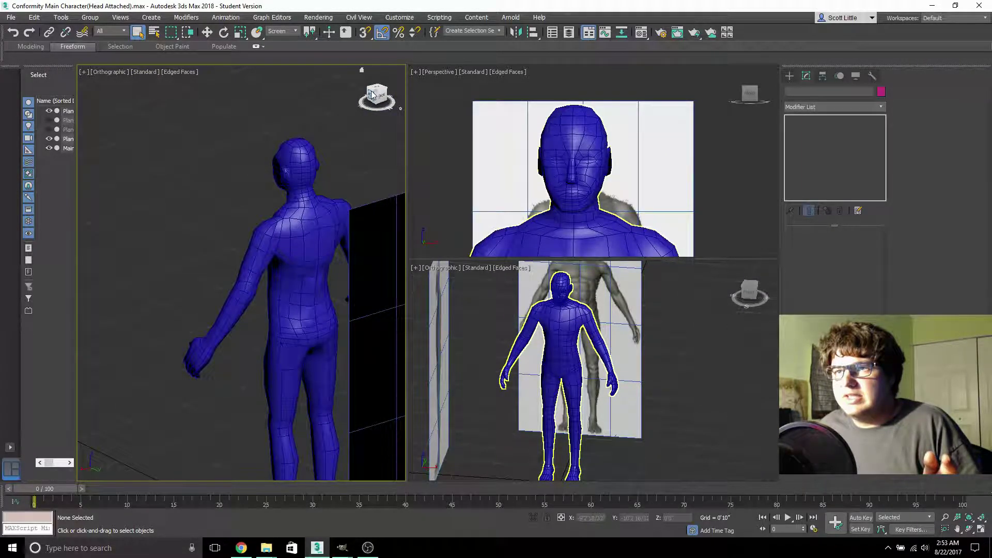
left_click(379, 97)
middle_click_drag(327, 256, 262, 176)
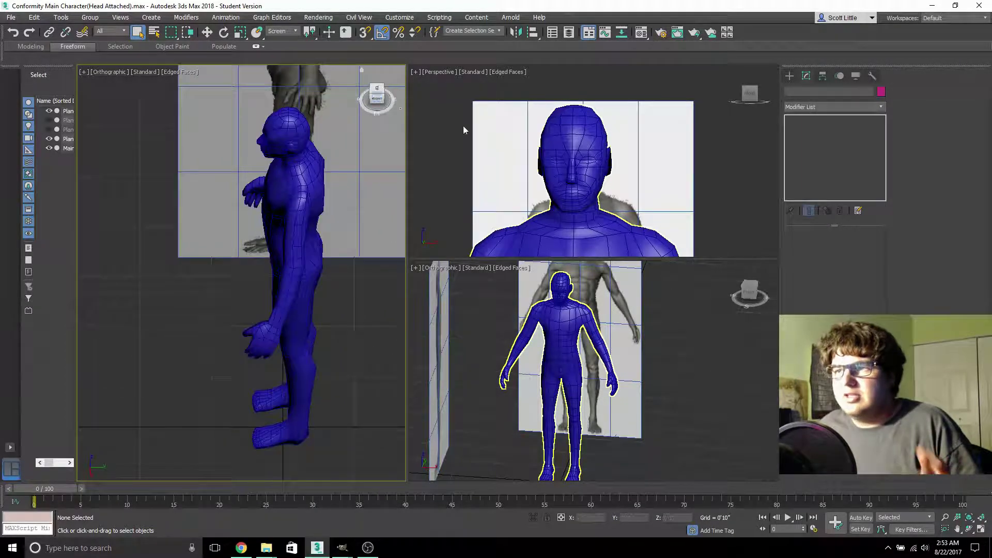
left_click(370, 93)
scroll(269, 201, "up", 5)
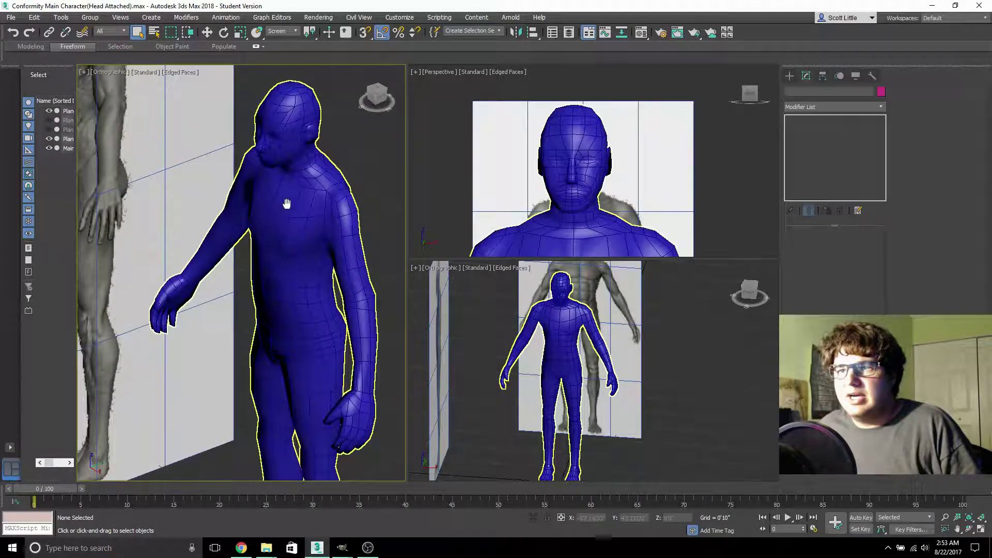
middle_click_drag(287, 202, 287, 229)
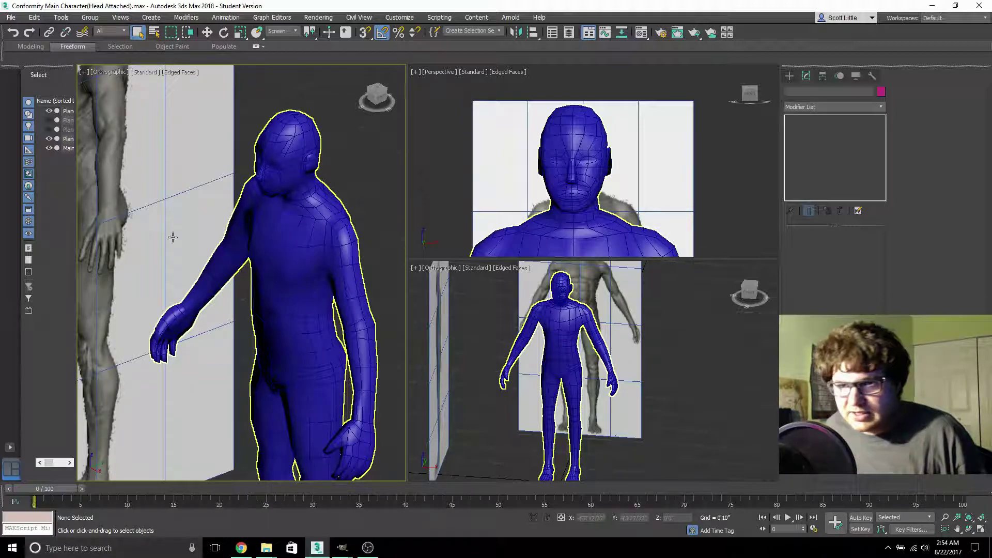
- Select the Main Body object in a right side view of the leg and enter vertex editing in its Edit Poly modifier
middle_click_drag(194, 377, 244, 248)
scroll(321, 326, "up", 3)
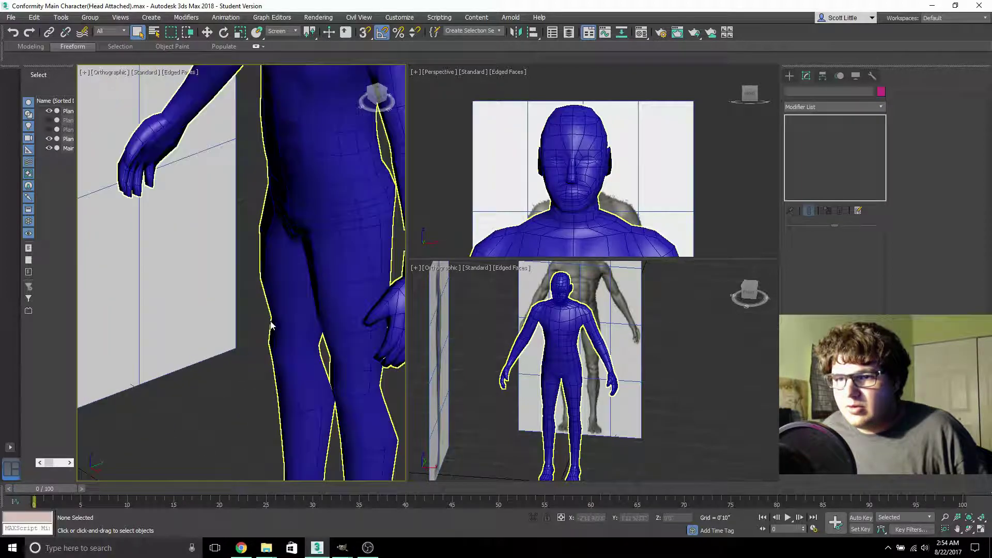
left_click(376, 96)
middle_click_drag(201, 311, 305, 289)
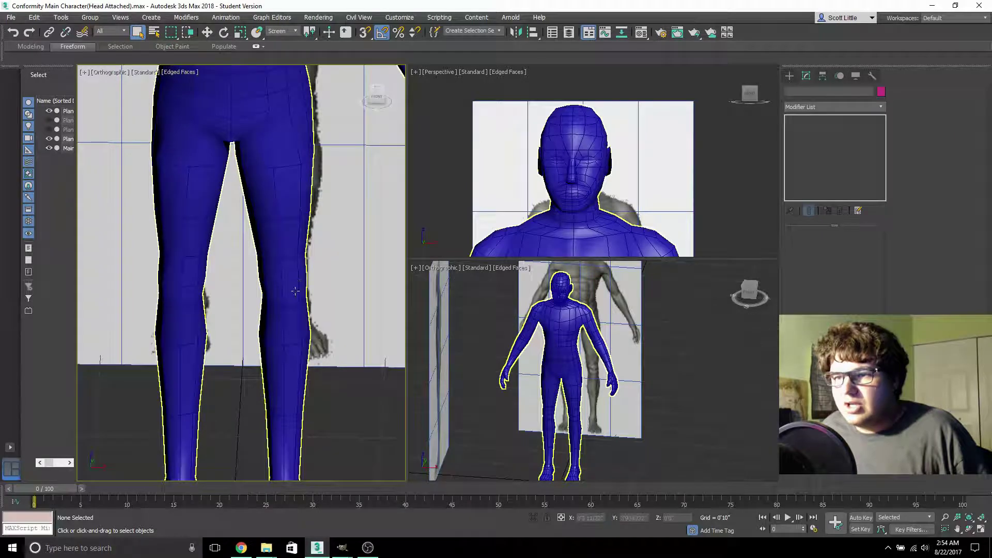
left_click_drag(376, 96, 376, 132)
middle_click_drag(310, 197, 355, 166, "alt")
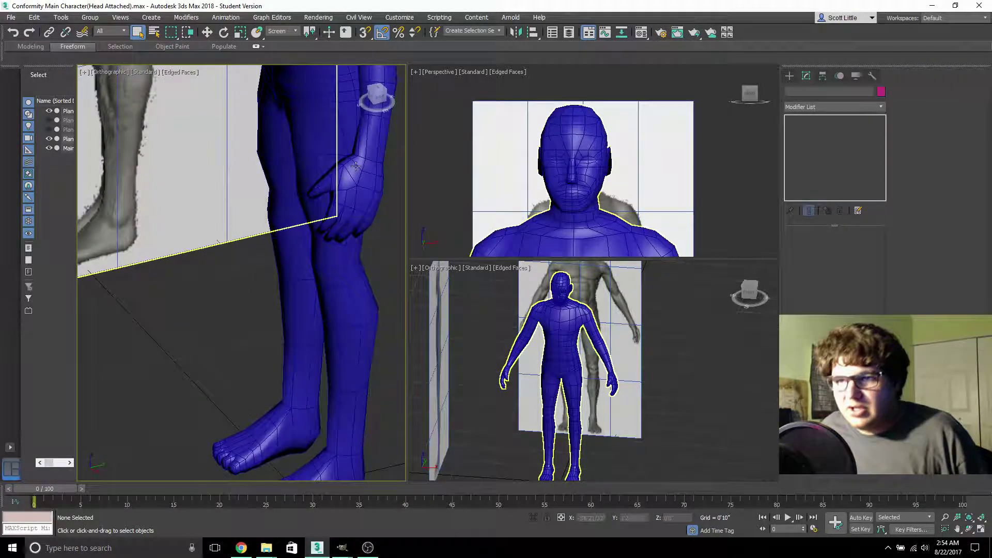
left_click(376, 96)
middle_click_drag(314, 228, 303, 232)
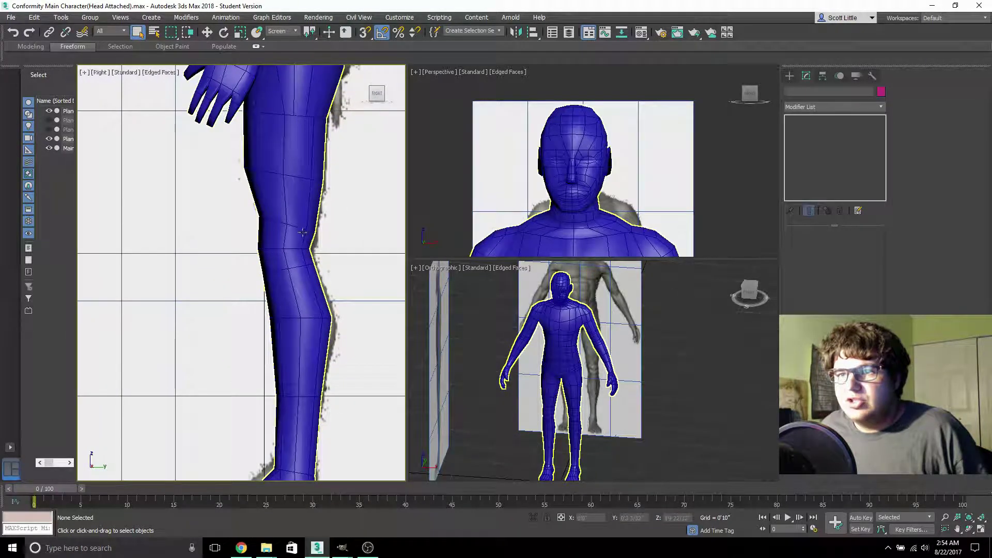
left_click(282, 223)
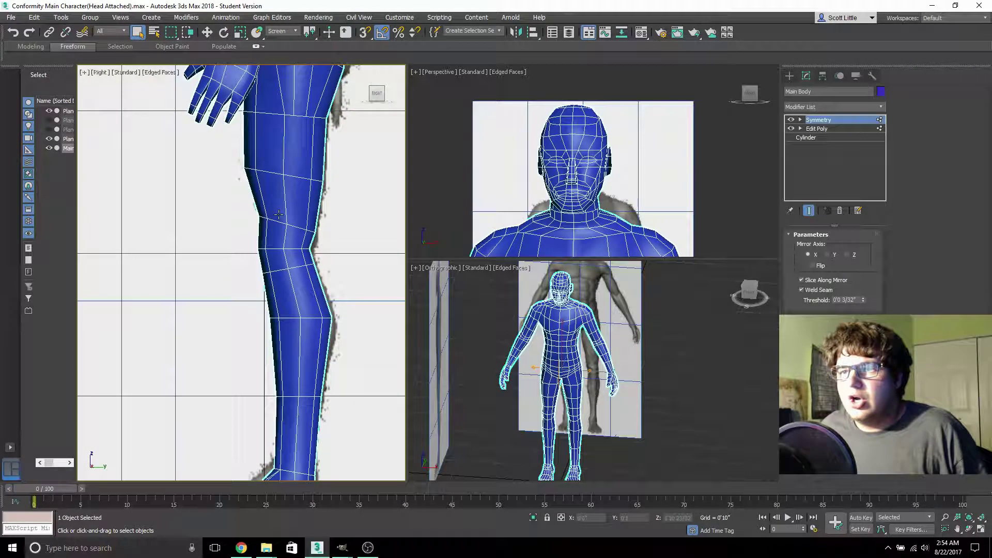
right_click(278, 212)
left_click(827, 128)
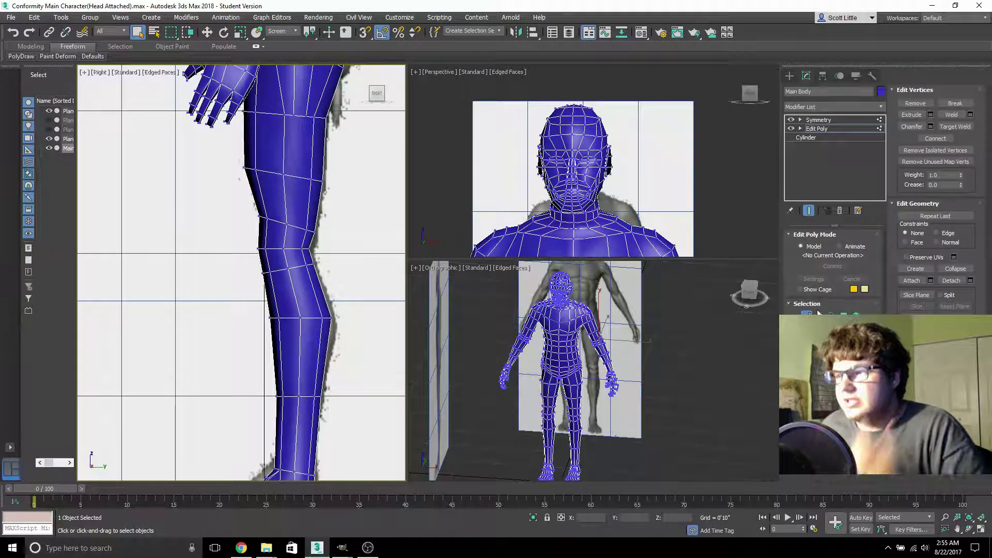
- Move the front vertices just above the knee slightly forward to match the leg's profile
left_click(258, 217)
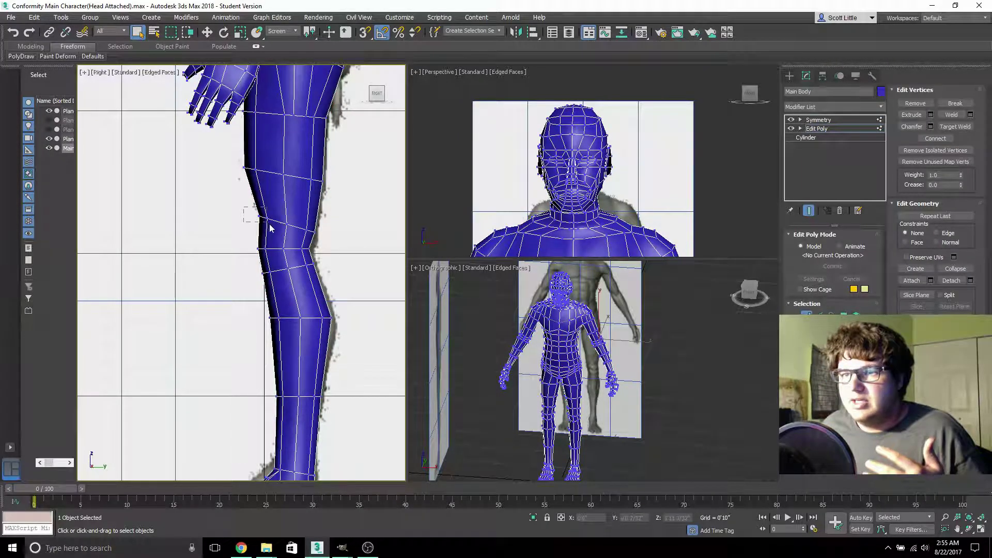
left_click(207, 32)
left_click_drag(298, 216, 294, 219)
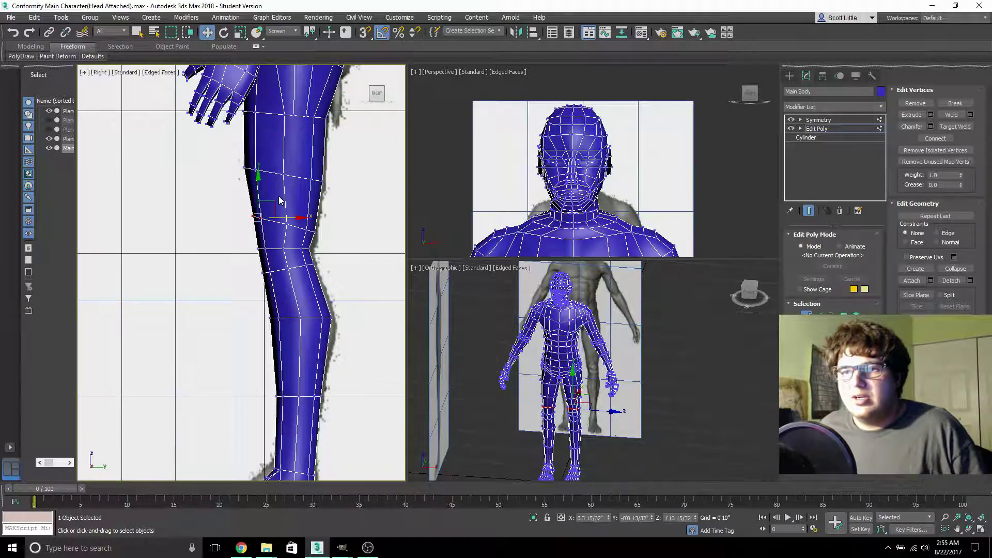
left_click_drag(291, 210, 287, 211)
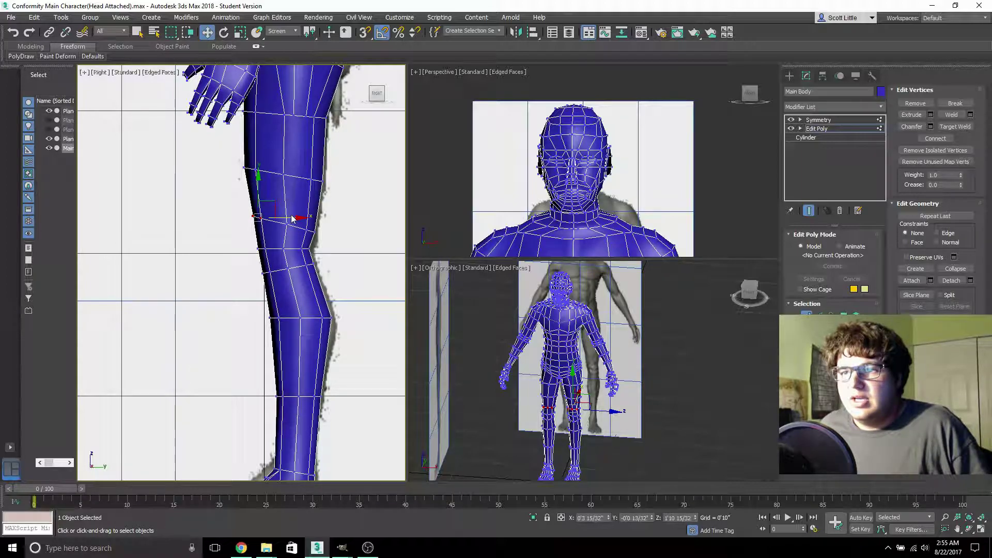
middle_click_drag(298, 252, 294, 272)
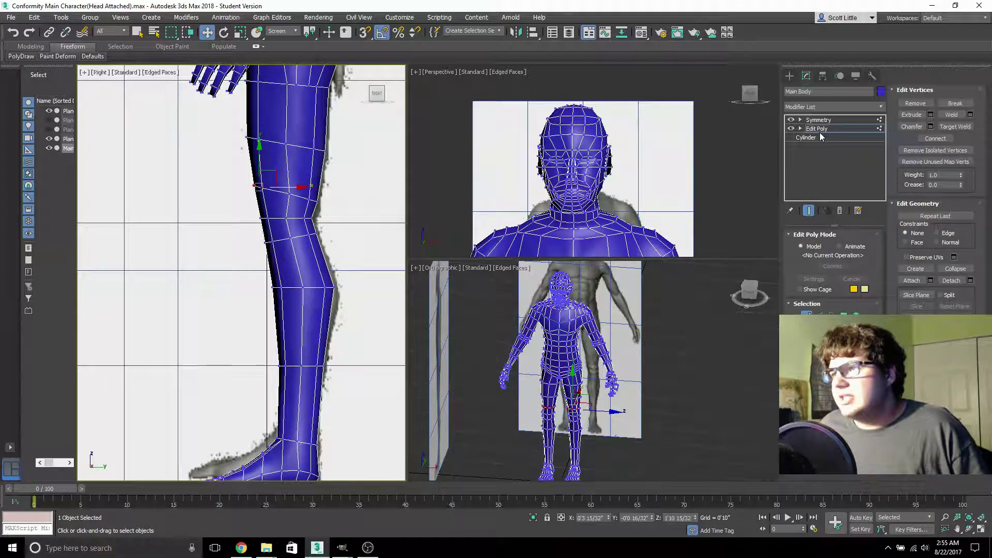
- Connect the lengthwise leg edges to add one edge loop just below the knee and another across the calf
key("2")
left_click_drag(254, 263, 339, 264)
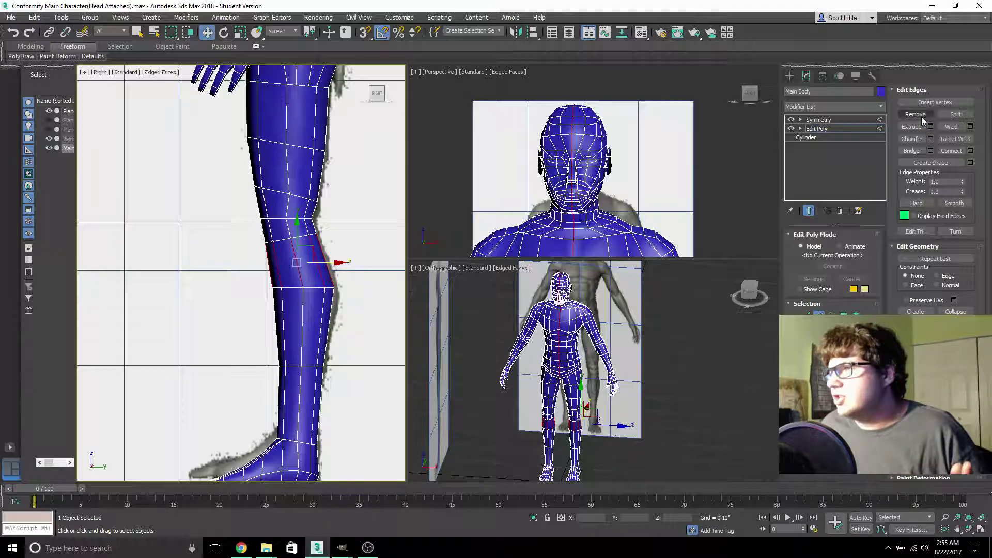
left_click(953, 151)
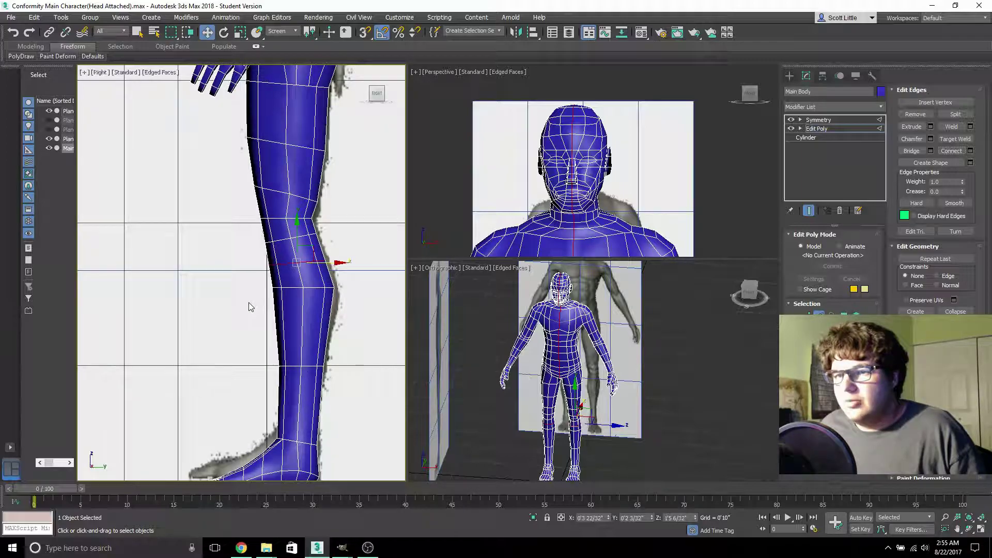
left_click(332, 327)
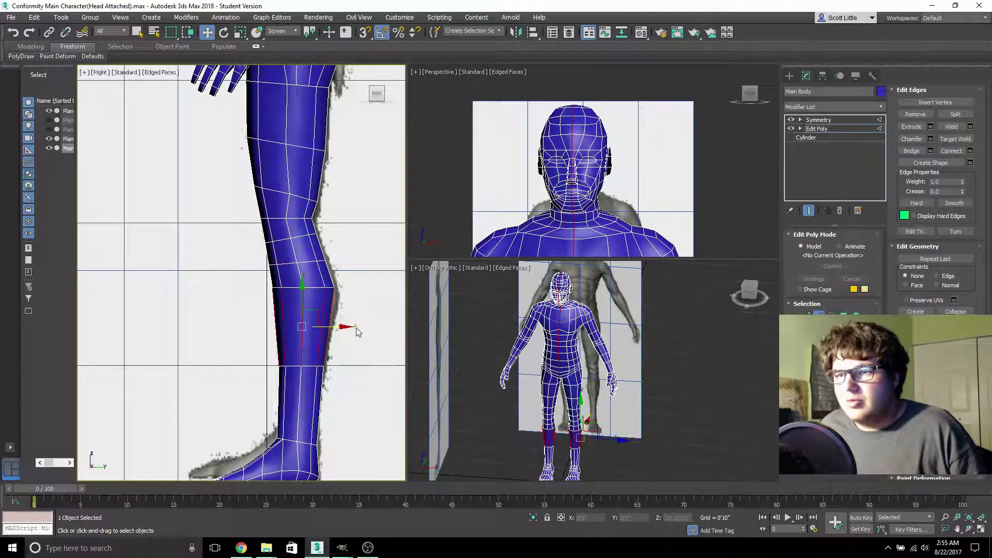
left_click(950, 151)
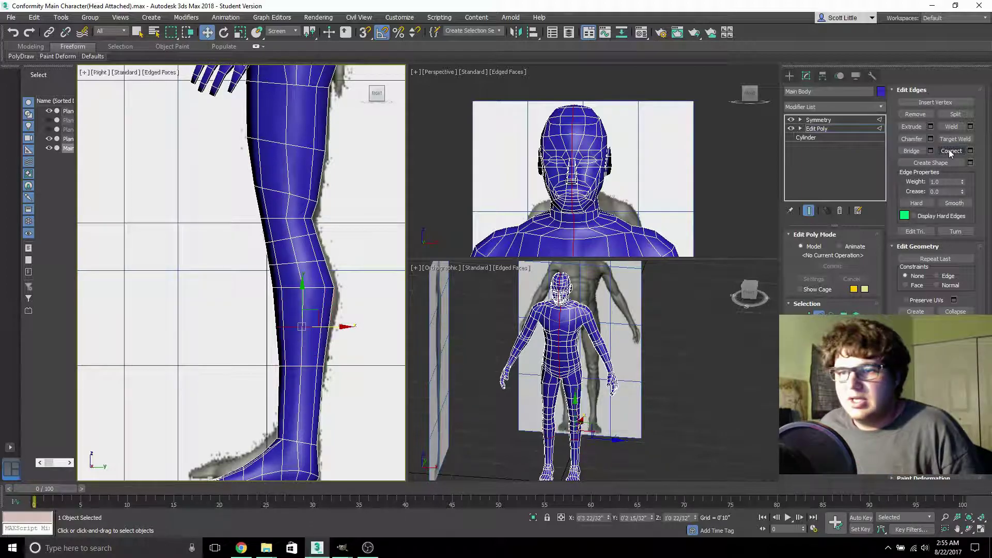
- Rotate the new calf edge loop by 15 degrees to tilt it across the leg
left_click(224, 33)
left_click_drag(335, 306, 329, 299)
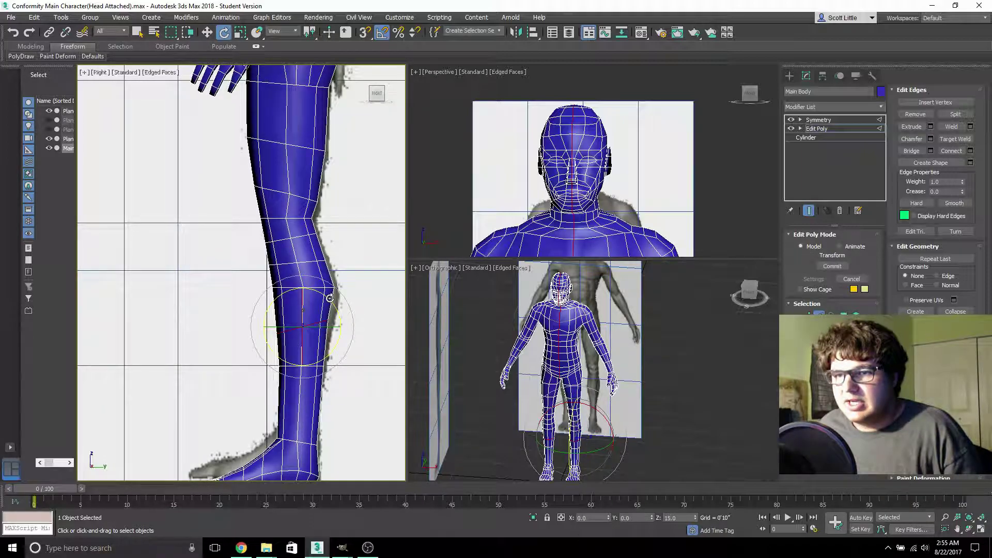
left_click(208, 34)
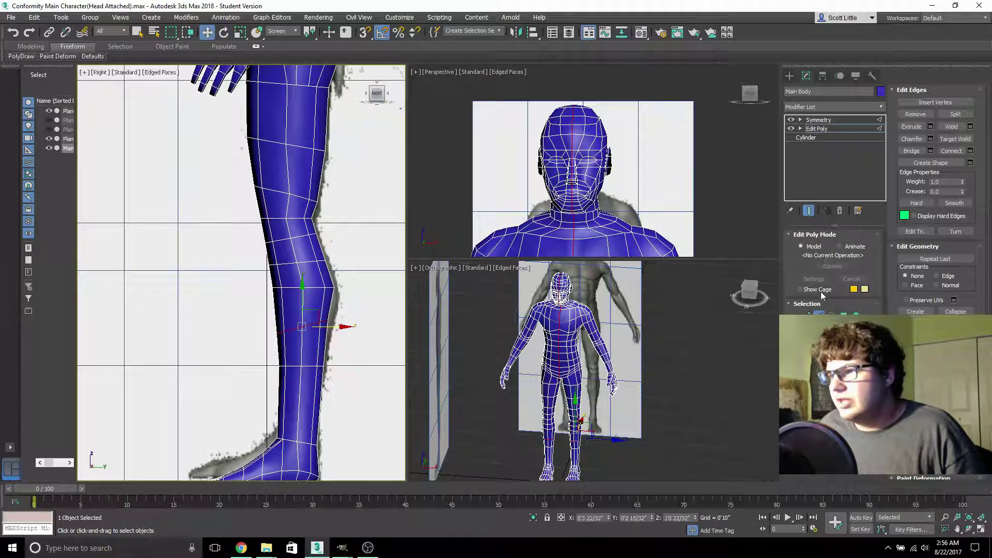
- Move the vertices along the back of the calf outward to match the reference leg's silhouette
key("1")
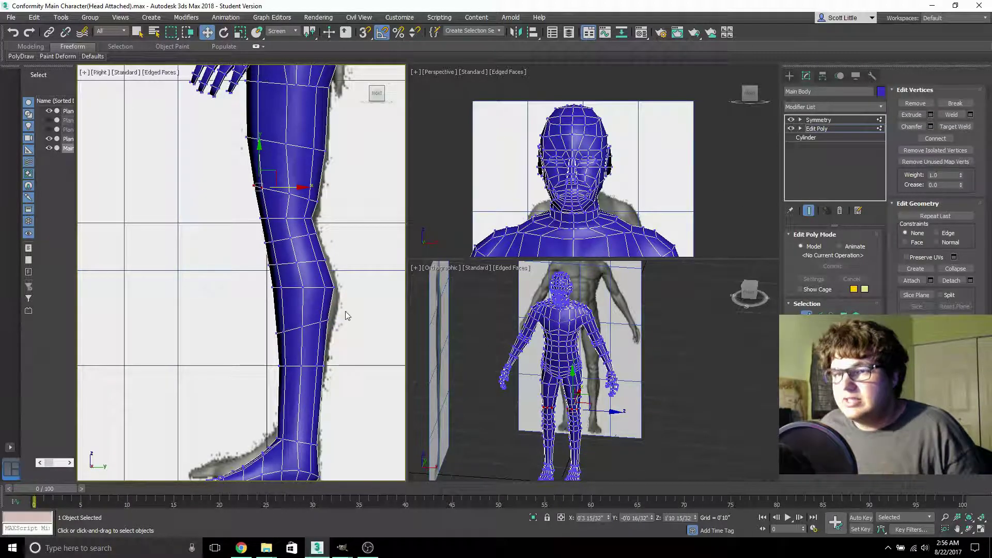
left_click(323, 325)
left_click_drag(331, 312, 342, 304)
left_click(329, 288)
left_click_drag(334, 270, 337, 270)
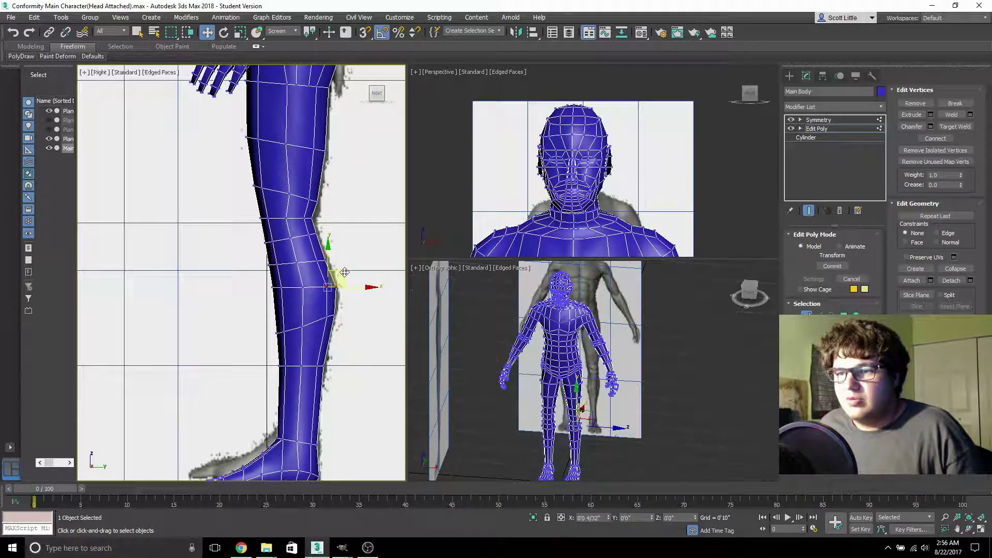
left_click(319, 260)
left_click_drag(336, 249, 340, 246)
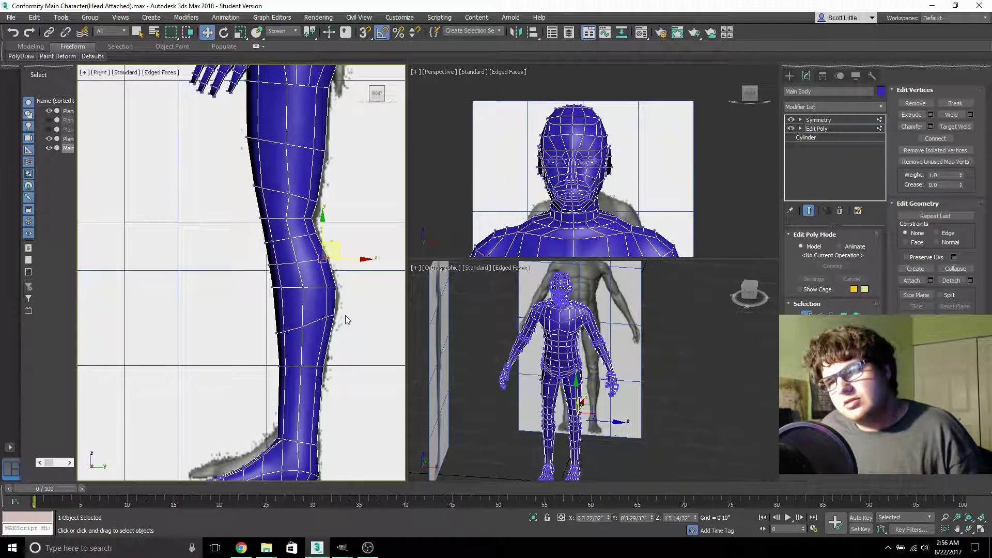
left_click(327, 314)
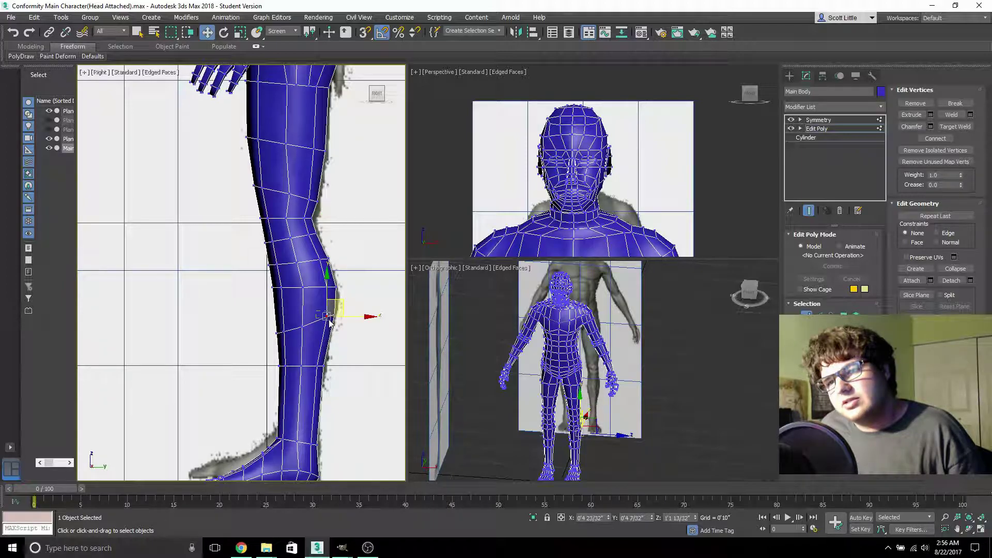
left_click_drag(332, 315, 333, 318)
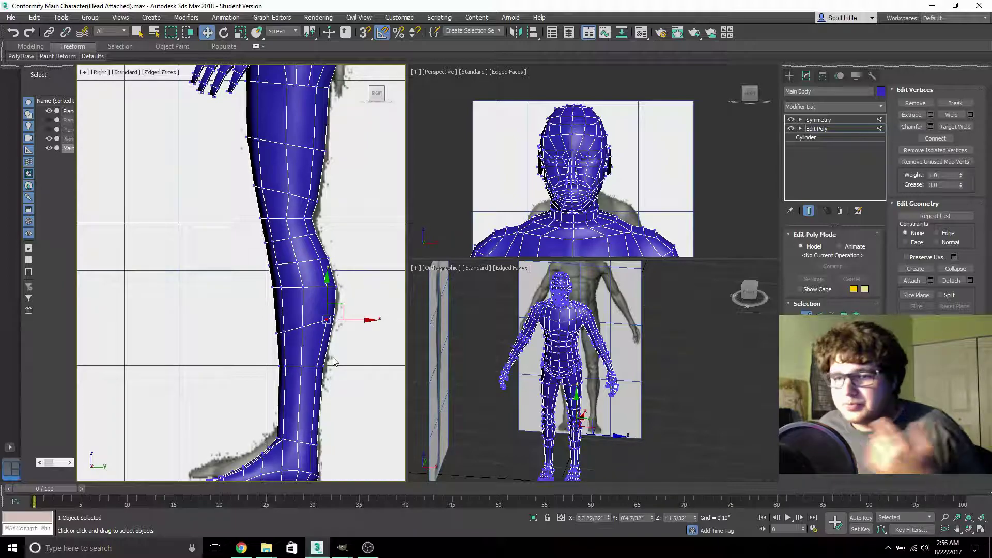
- Adjust the vertices at the back of the knee to follow the reference profile
middle_click_drag(339, 372, 342, 299)
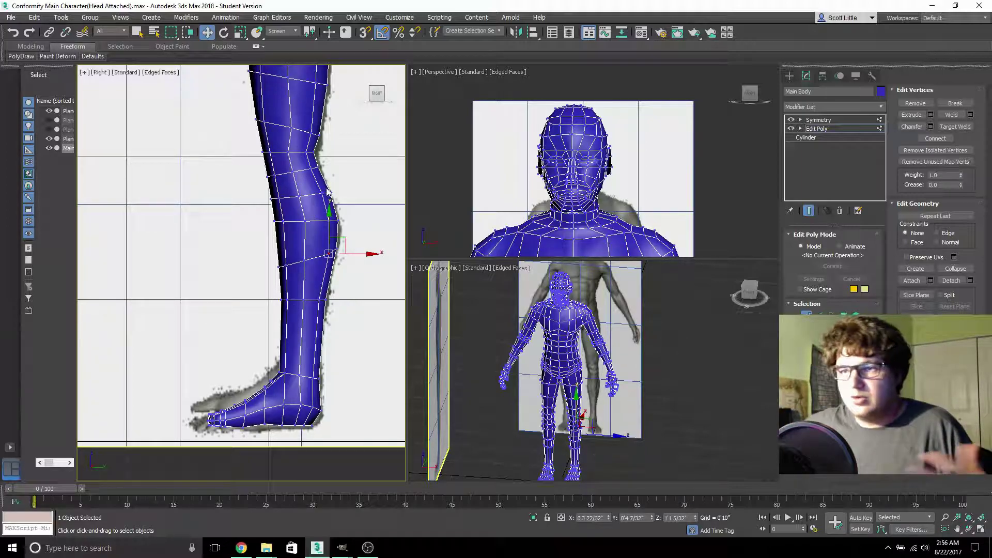
middle_click_drag(350, 217, 343, 249)
left_click(298, 249)
left_click_drag(331, 249, 332, 249)
left_click(308, 265)
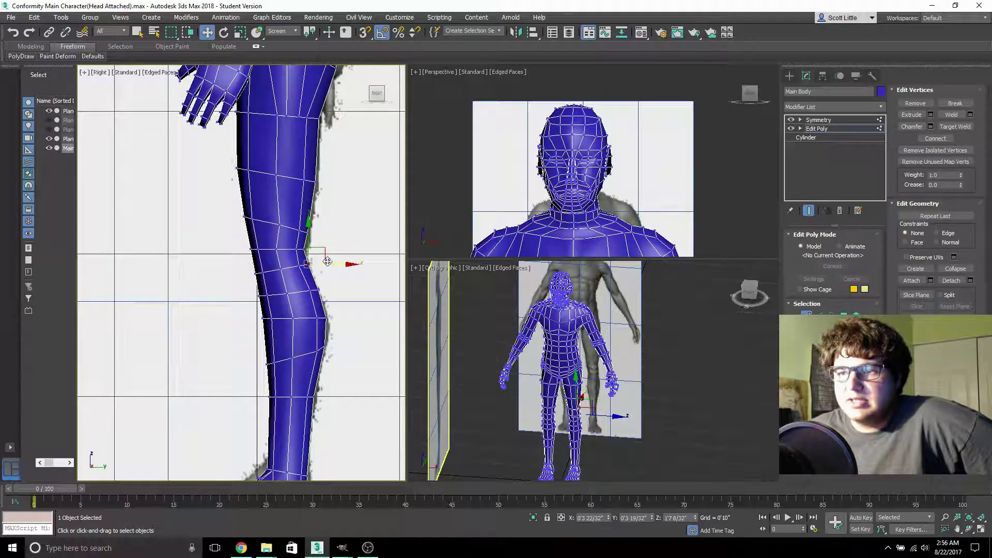
- Slide the lower buttock vertex along its edge using the Edge constraint, and restore the constraint to None
middle_click_drag(332, 227, 333, 258)
mouse_move(333, 199)
middle_mouse_down()
mouse_move(330, 258)
mouse_move(342, 210)
middle_mouse_up()
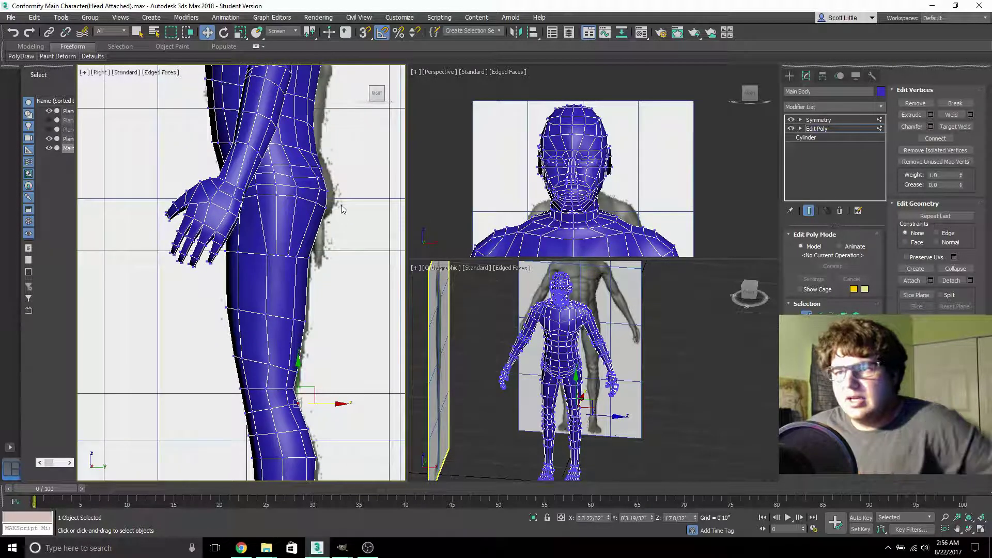
left_click(316, 201)
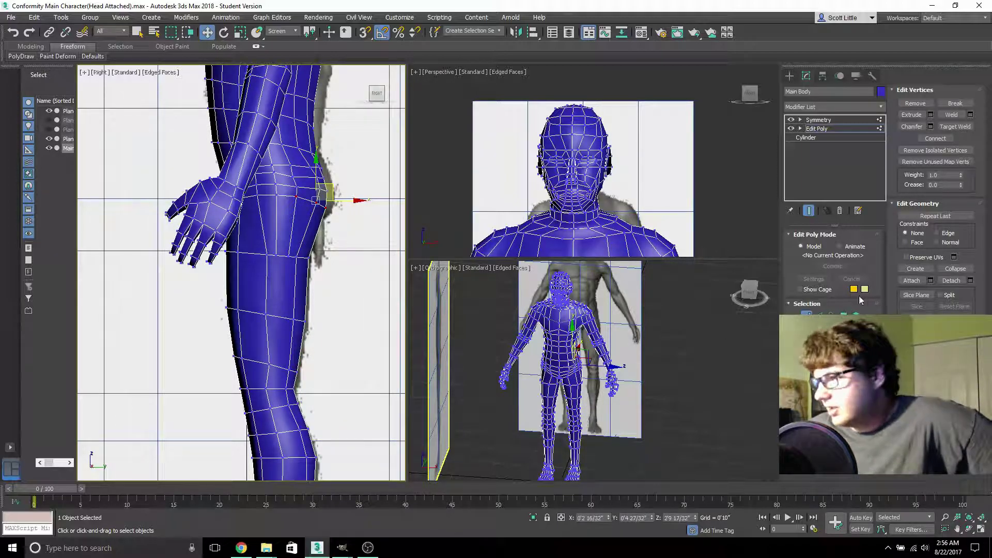
left_click(935, 233)
left_click_drag(325, 190, 329, 198)
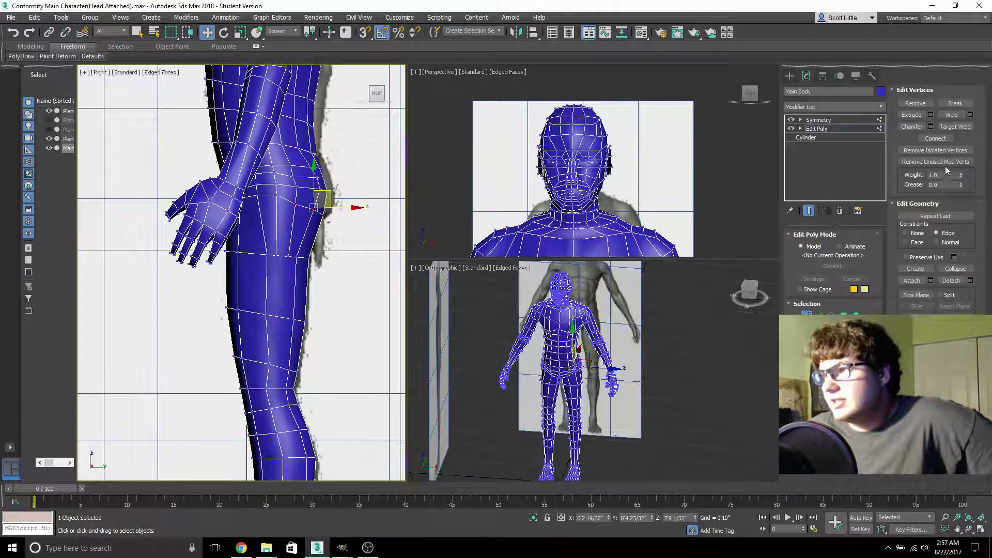
left_click(914, 234)
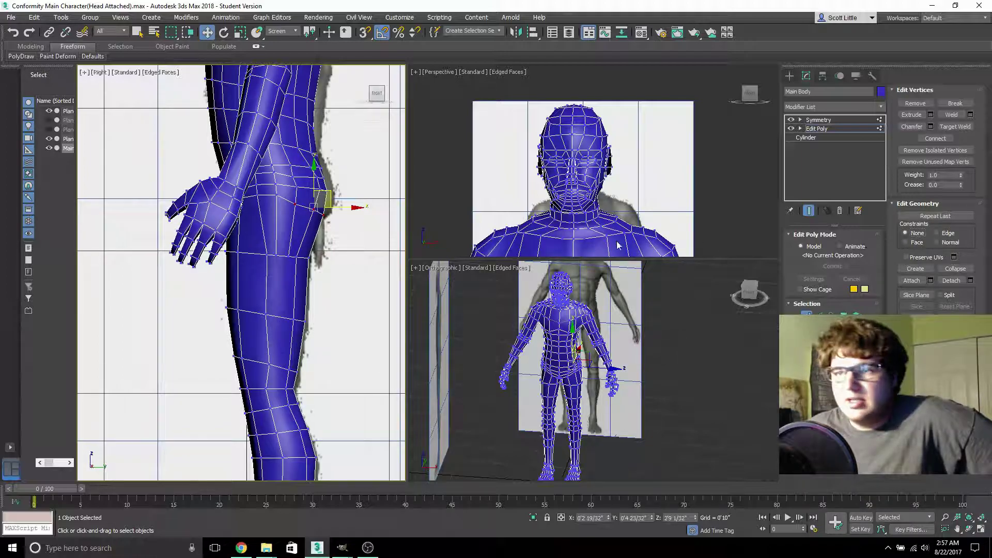
- Move the rearmost buttock vertex and the one above it to fit the reference silhouette
left_click_drag(329, 191, 333, 200)
left_click_drag(333, 199, 363, 192)
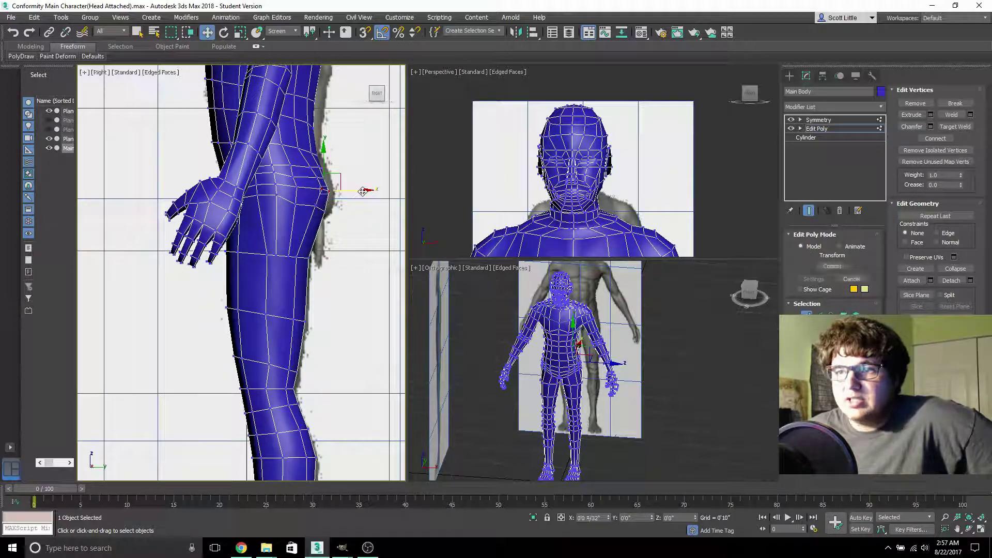
left_click(322, 173)
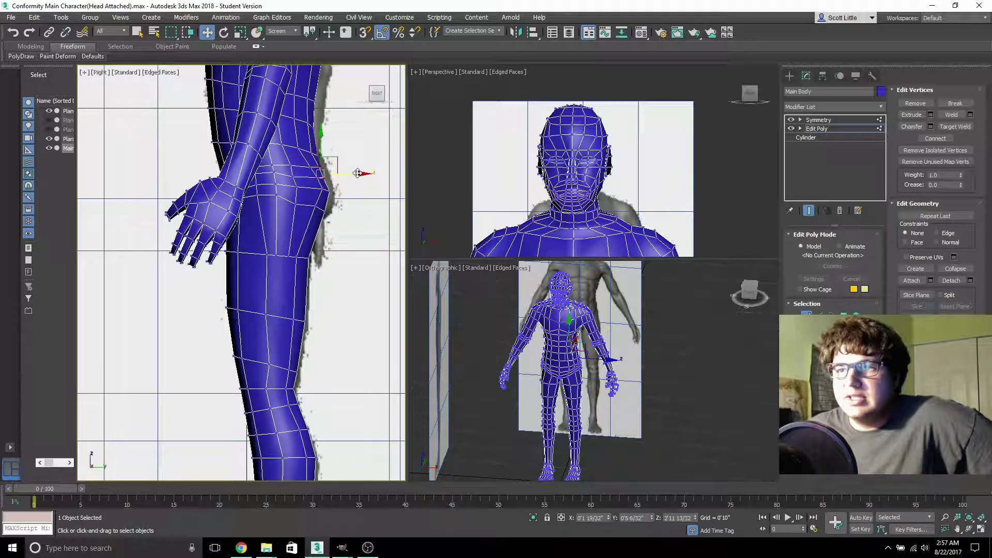
left_click_drag(357, 173, 343, 170)
- Set the constraint to Edge and slide a vertex on the side of the hip along its edge
left_click_drag(381, 101, 389, 135)
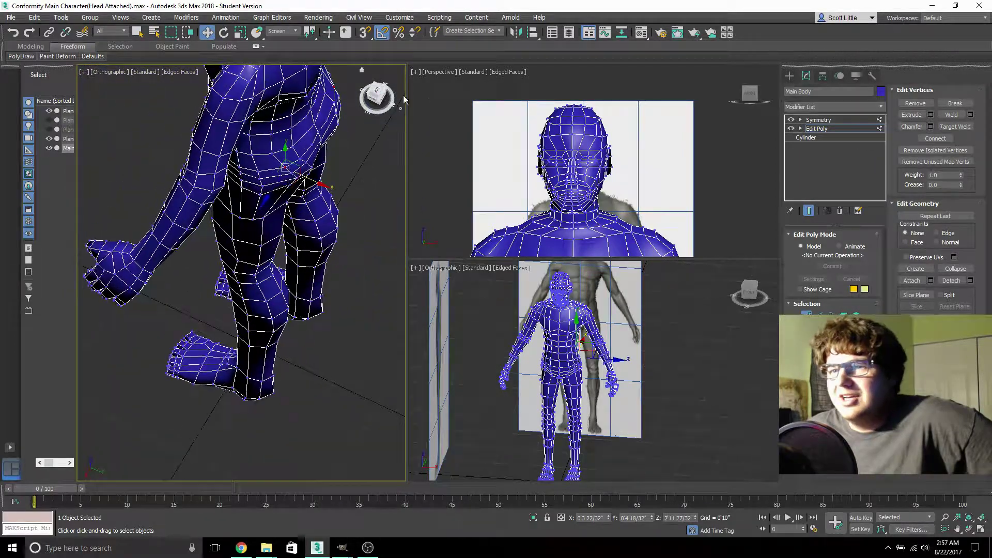
left_click(945, 233)
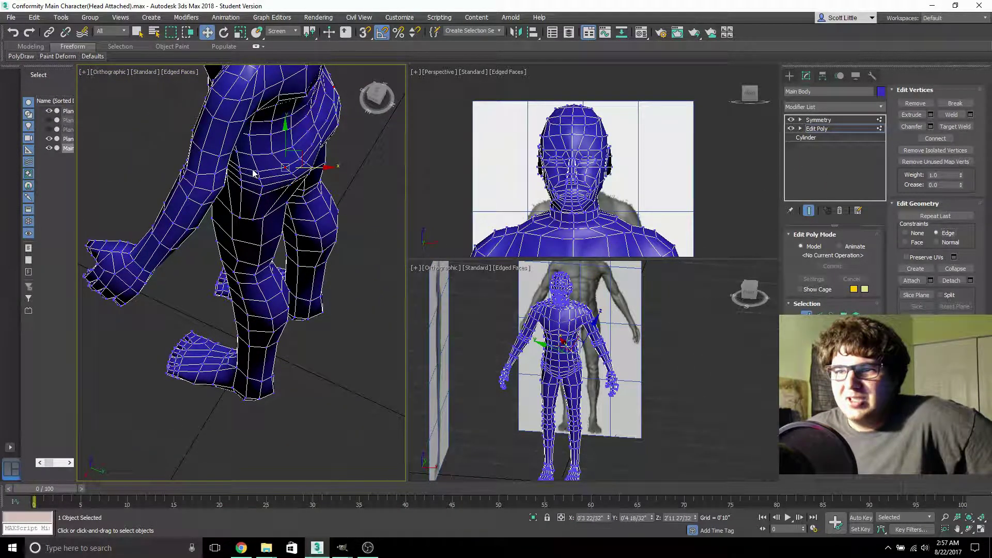
left_click(278, 197)
left_click_drag(287, 185, 293, 185)
middle_click_drag(292, 185, 343, 139, "alt")
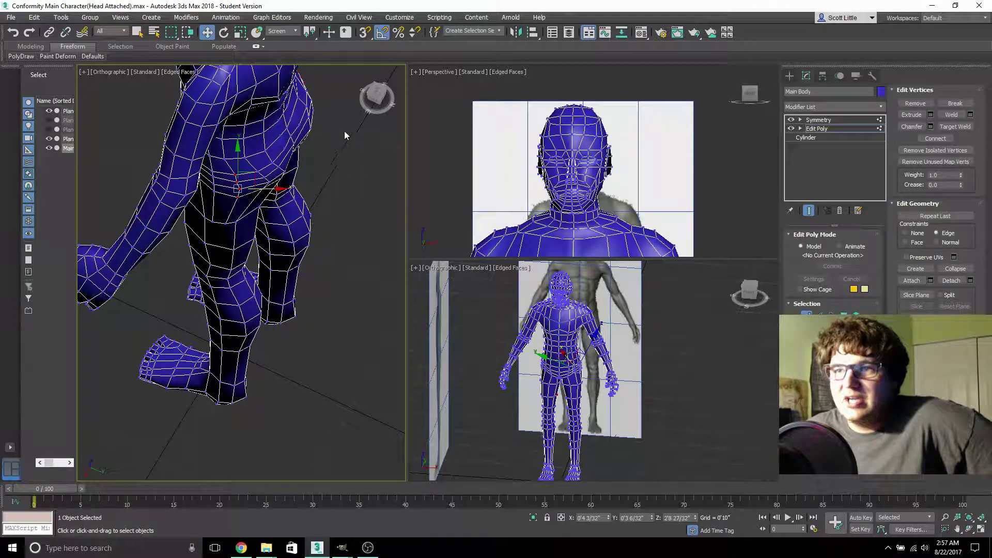
- Hide the reference plane behind the figure and bring the front of the upper body into view
left_click_drag(377, 98, 320, 204)
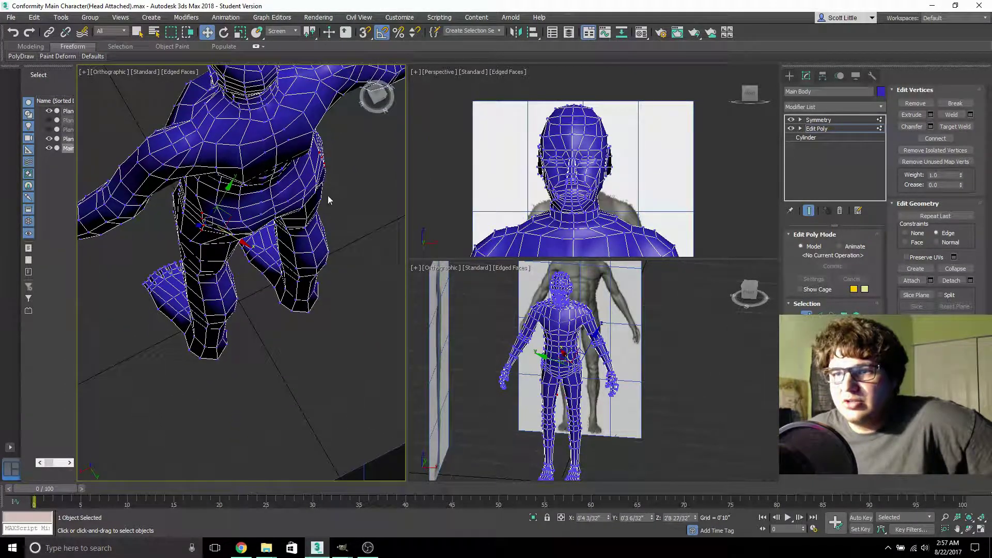
left_click(378, 97)
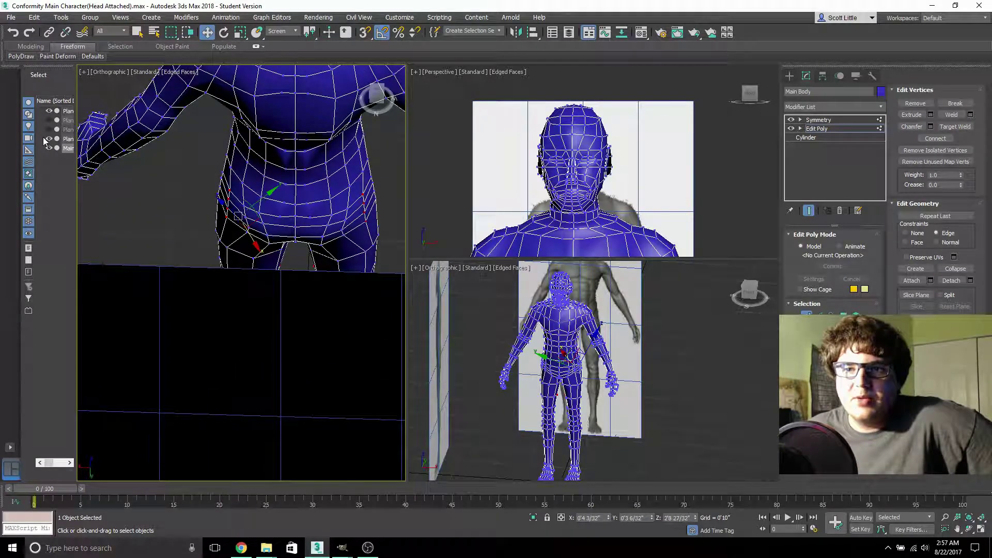
left_click(49, 138)
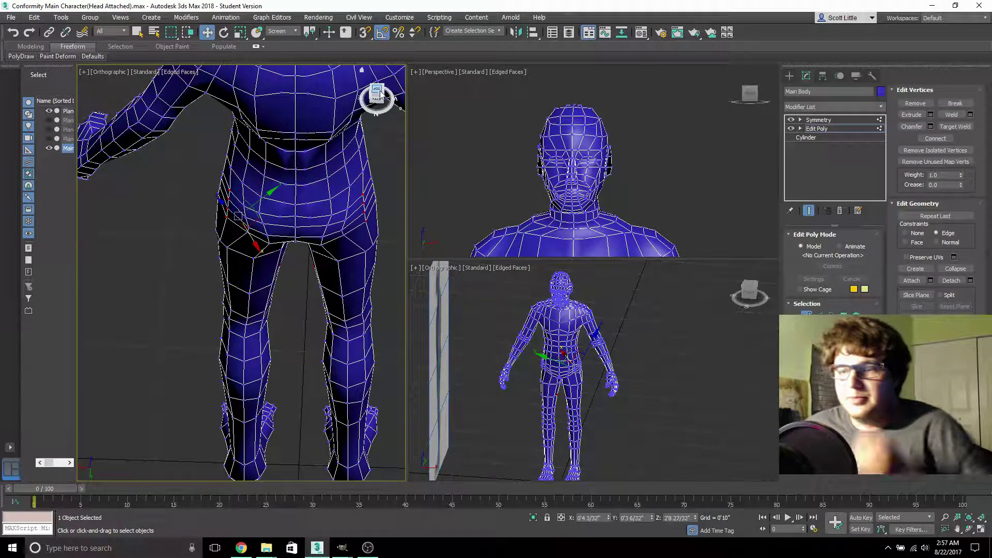
left_click_drag(379, 93, 347, 97)
scroll(332, 137, "down", 6)
middle_click_drag(326, 218, 332, 240)
scroll(322, 247, "up", 4)
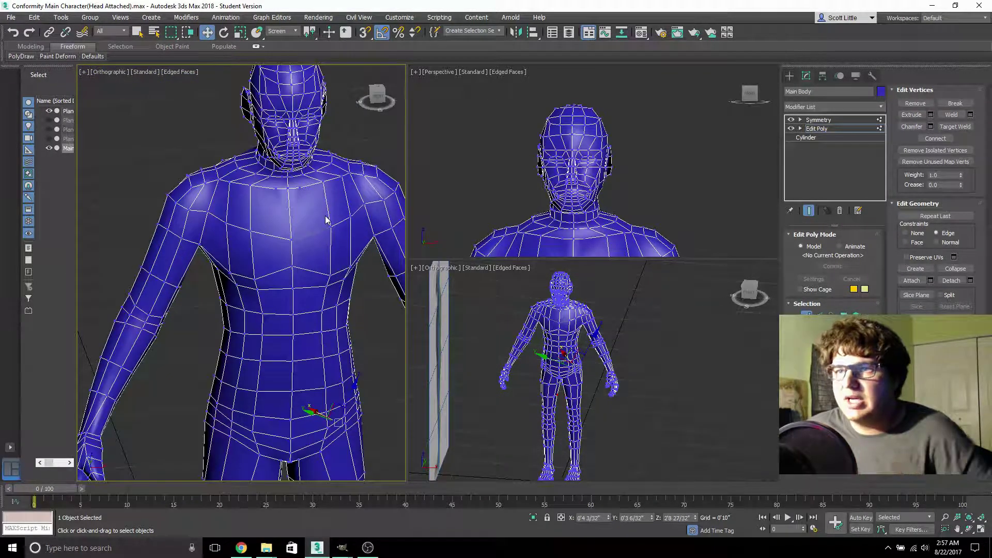
- Select the temple vertex beside the eye and slide it backward along its edge in the right side view
left_click_drag(387, 101, 382, 114)
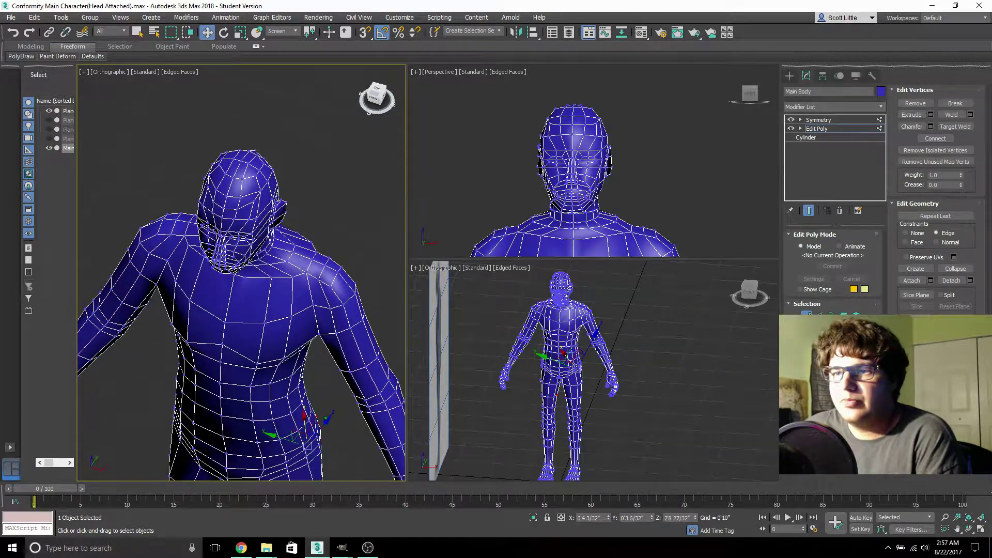
middle_click_drag(359, 151, 331, 150, "alt")
scroll(312, 151, "down", 2)
scroll(275, 224, "up", 5)
middle_click_drag(263, 230, 287, 172)
left_click(256, 180)
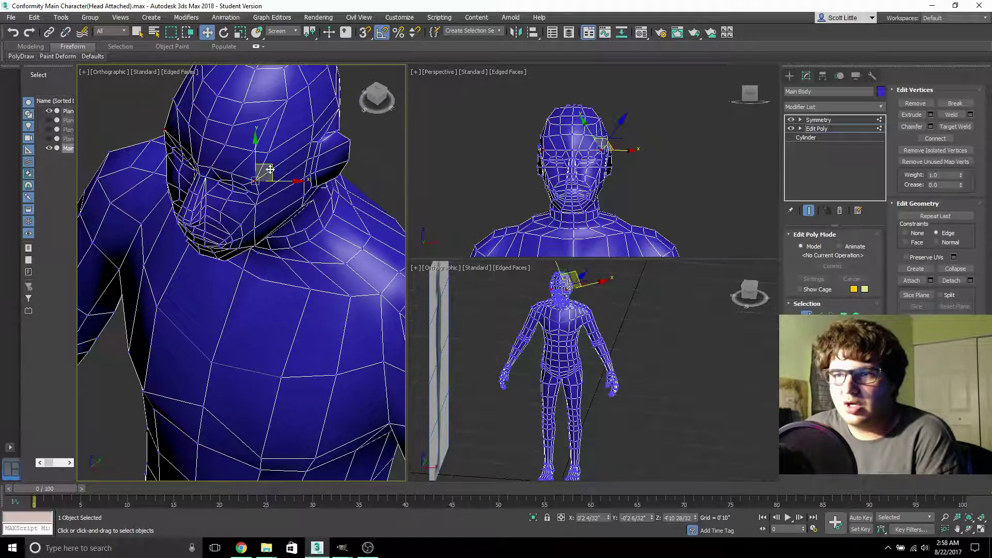
left_click_drag(385, 94, 269, 199)
middle_click_drag(268, 186, 282, 208)
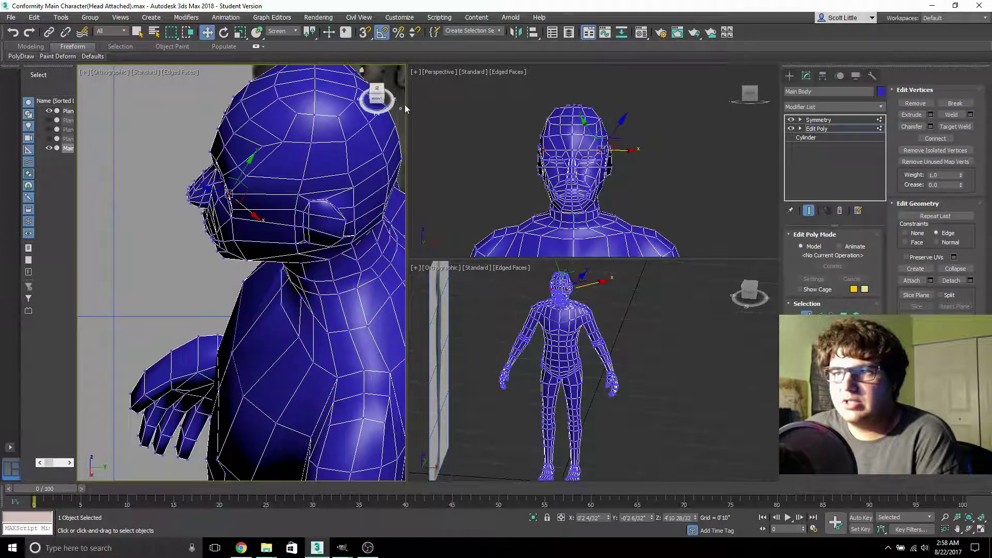
left_click(377, 98)
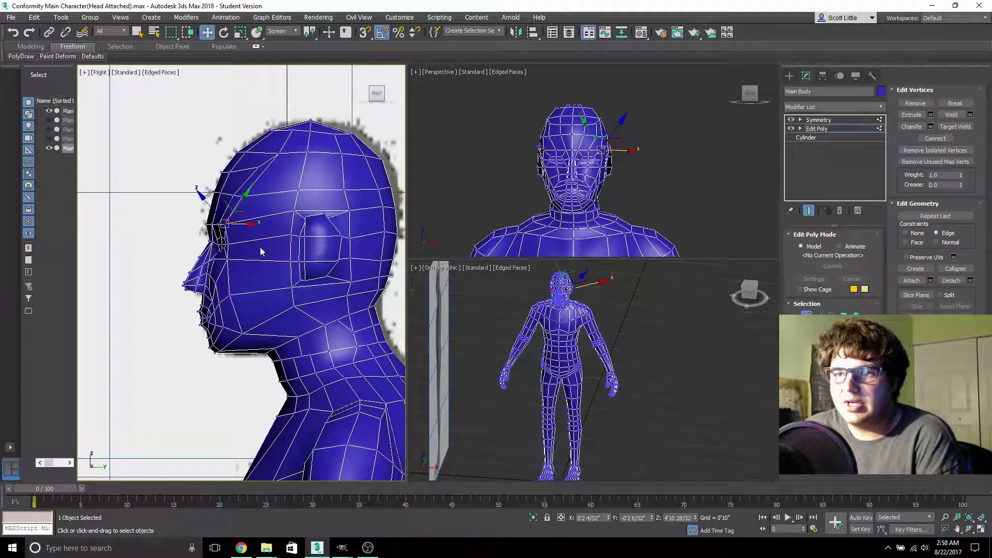
mouse_move(248, 250)
left_mouse_down()
mouse_move(233, 239)
mouse_move(259, 237)
left_mouse_up()
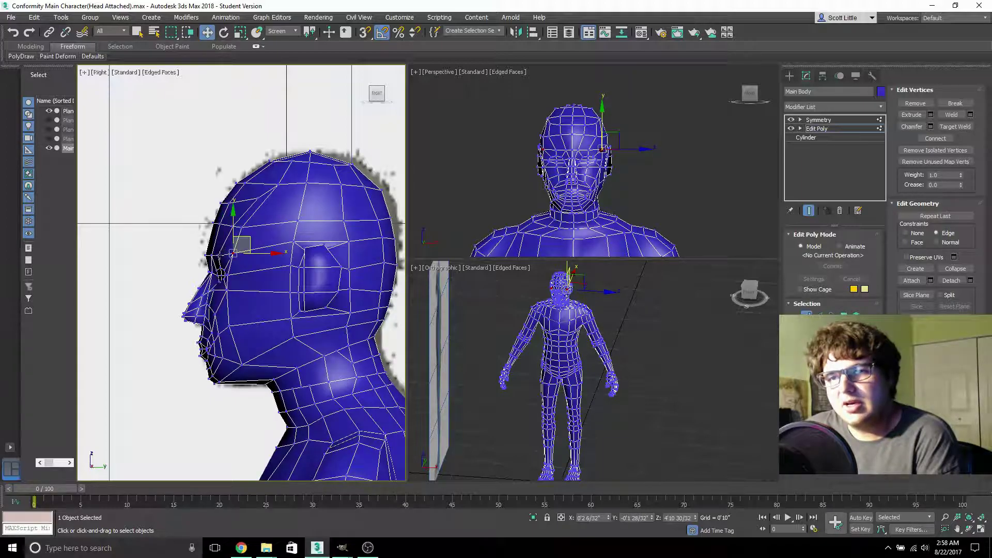
- Slide the temple vertex slightly forward and down, and select the vertex at the outer eye corner
left_click_drag(384, 98, 423, 288)
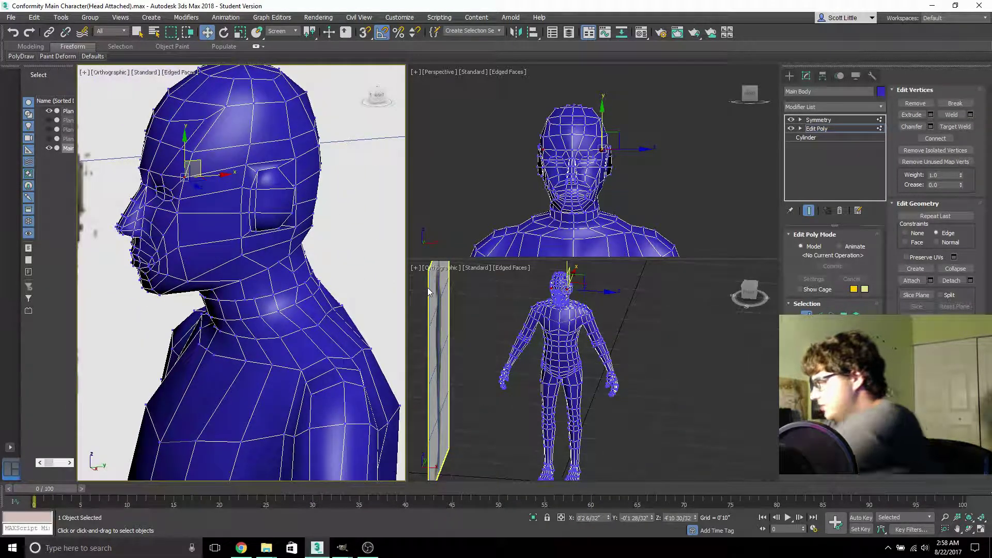
middle_click_drag(240, 215, 203, 194, "alt")
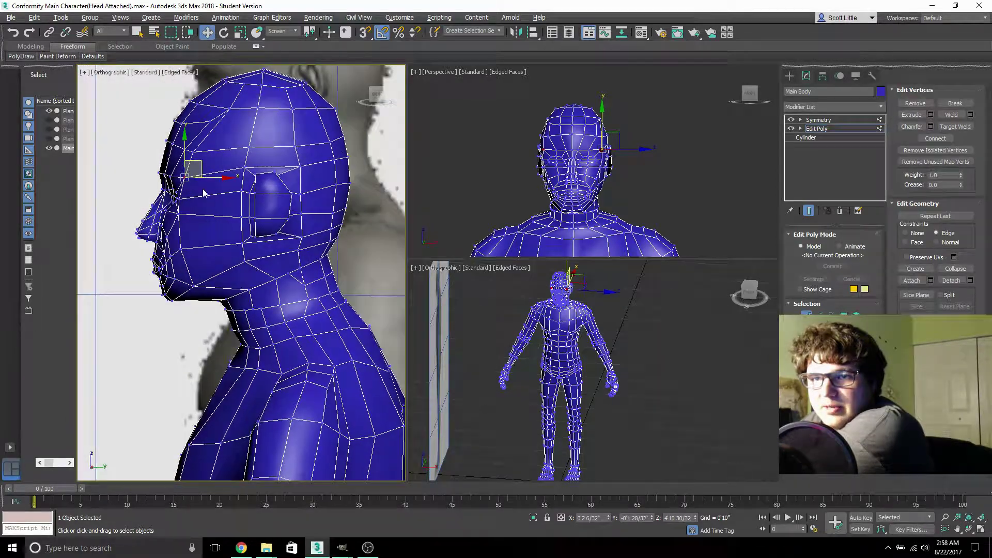
left_click_drag(211, 180, 205, 181)
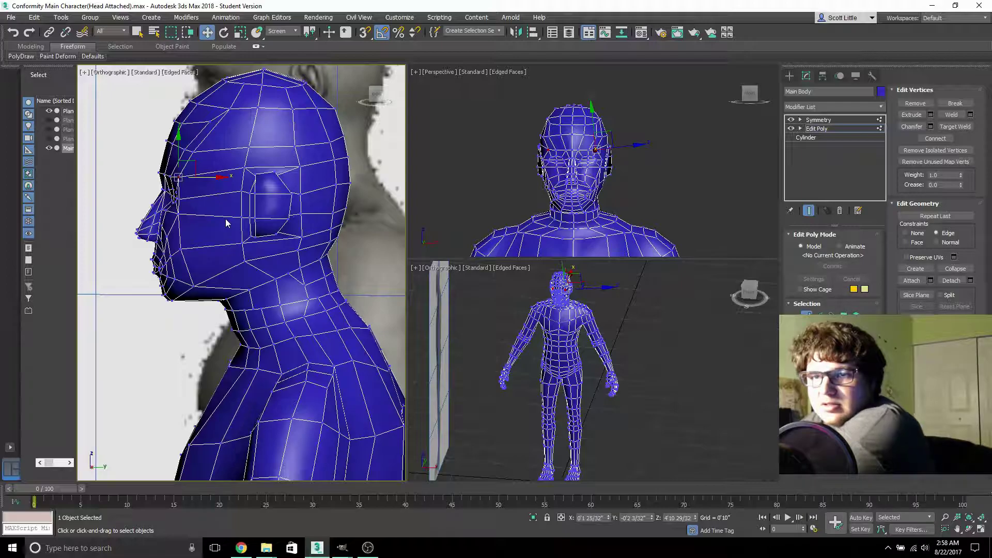
left_click_drag(178, 138, 178, 141)
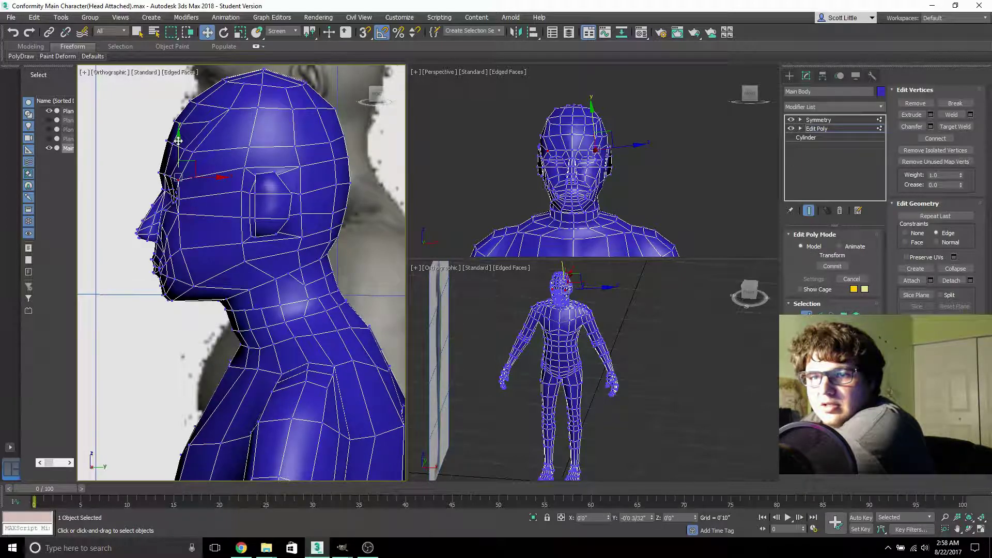
middle_click_drag(181, 142, 265, 232, "alt")
left_click(190, 198)
middle_click_drag(218, 201, 230, 140, "alt")
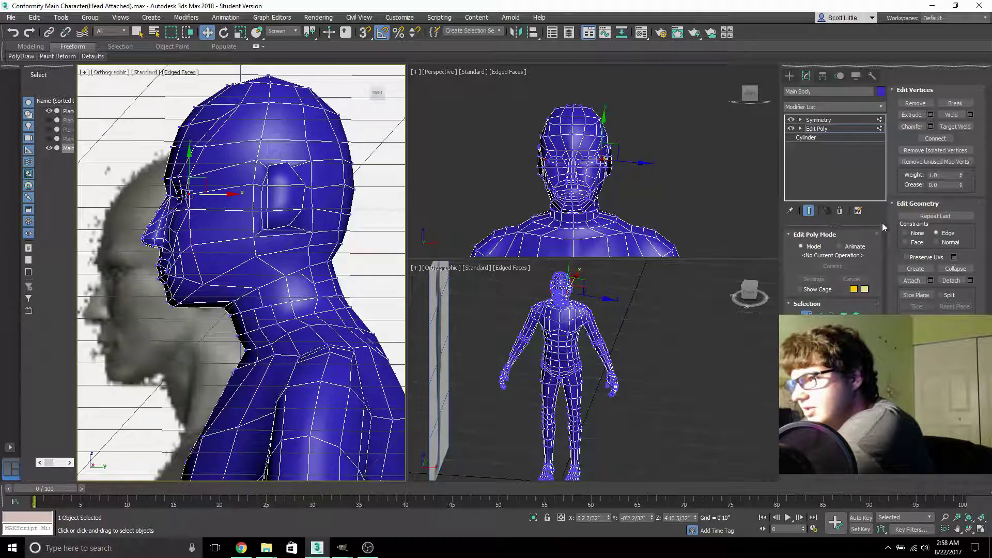
key("2")
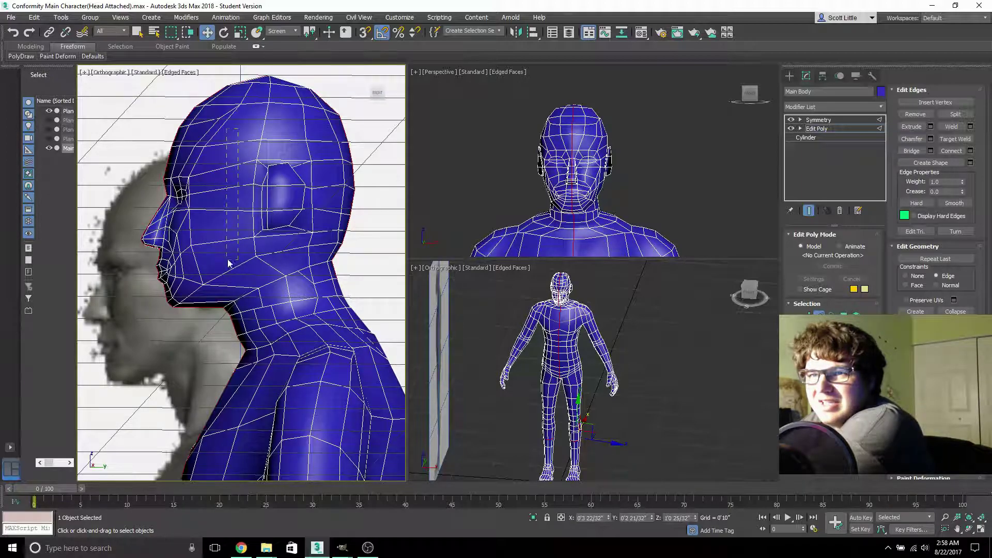
double_click(283, 228)
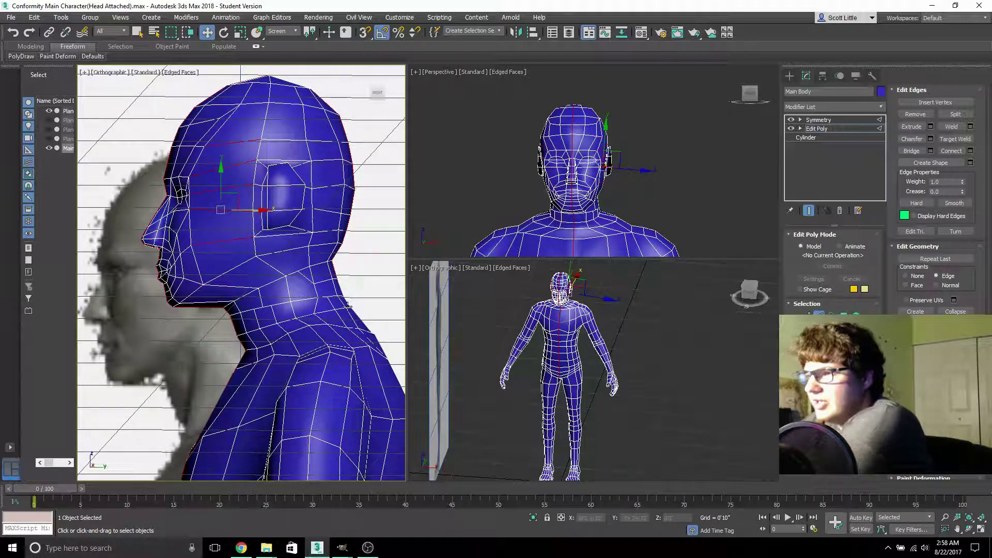
key("1")
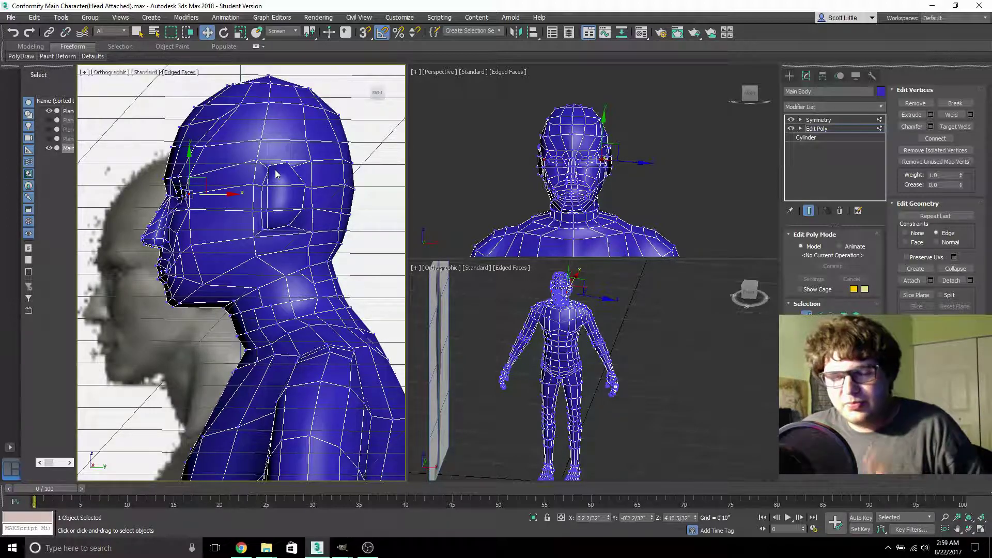
- Cut new edges on the side of the head between the temple and the area in front of the ear
middle_click_drag(221, 237, 270, 221)
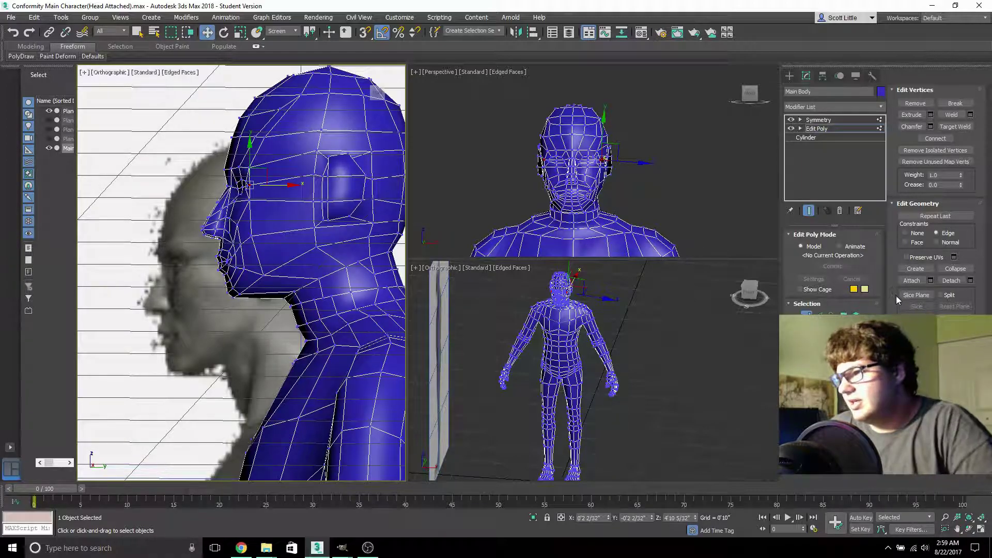
left_click(419, 221)
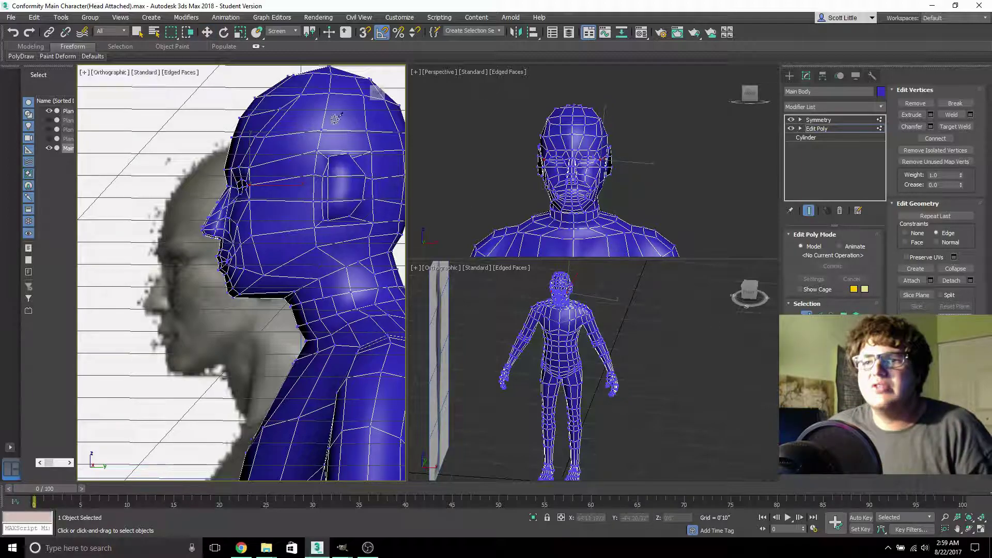
key("alt+c")
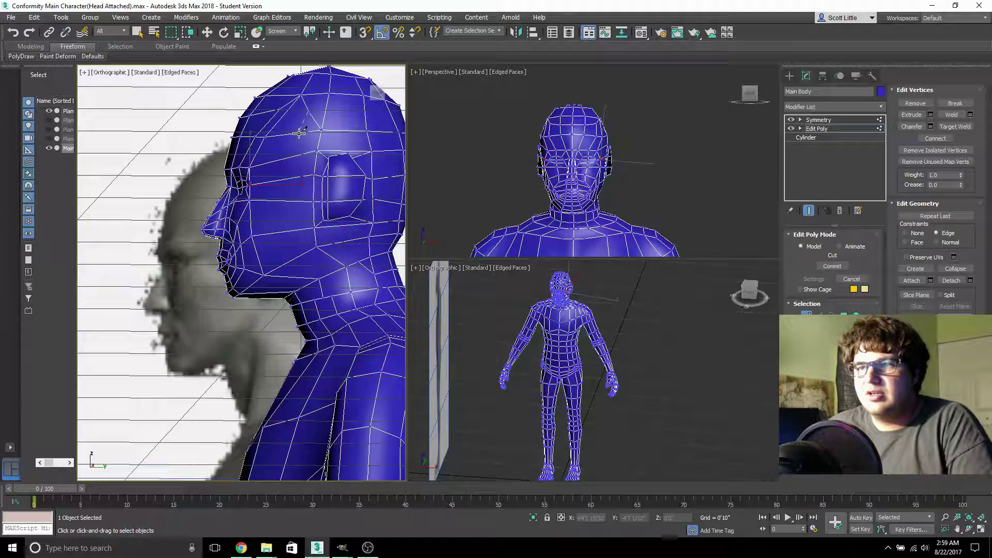
left_click(288, 180)
left_click(288, 233)
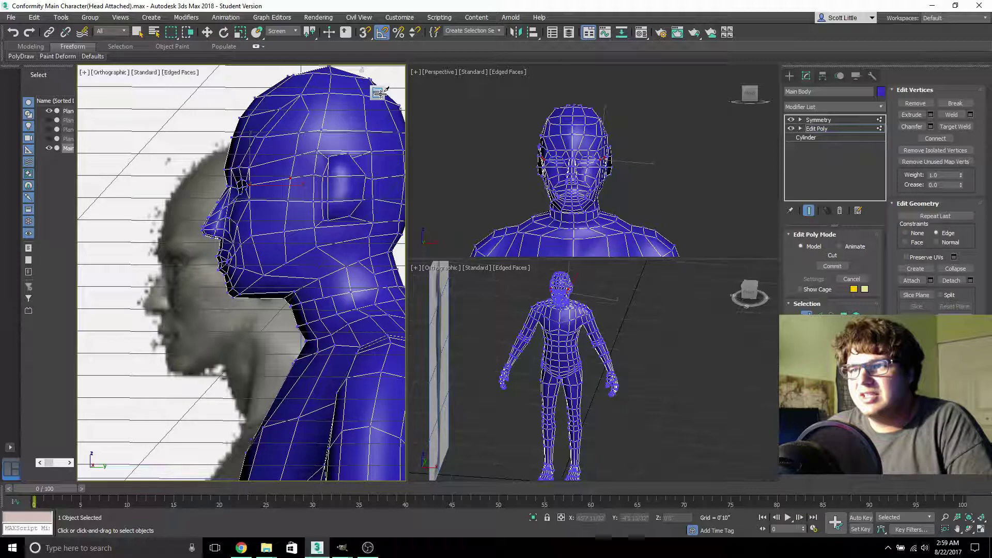
- Slide the new temple vertex backward and slightly outward along its edge in the top view
scroll(379, 92, "up", 8)
scroll(380, 92, "down", 4)
scroll(379, 92, "down", 2)
mouse_move(362, 130)
middle_mouse_down()
mouse_move(323, 148)
mouse_move(323, 176)
mouse_move(360, 125)
middle_mouse_up()
middle_click_drag(247, 120, 287, 180, "alt")
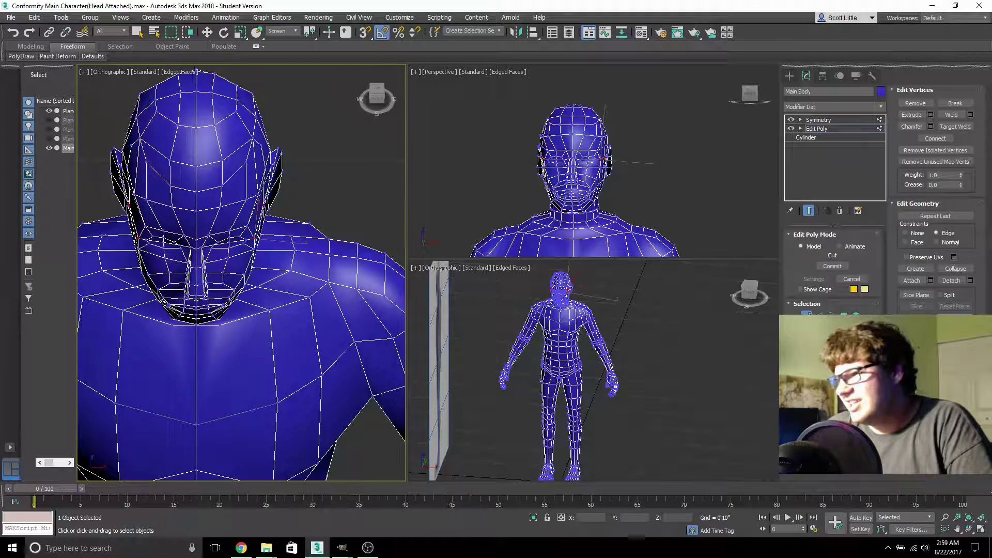
key("w")
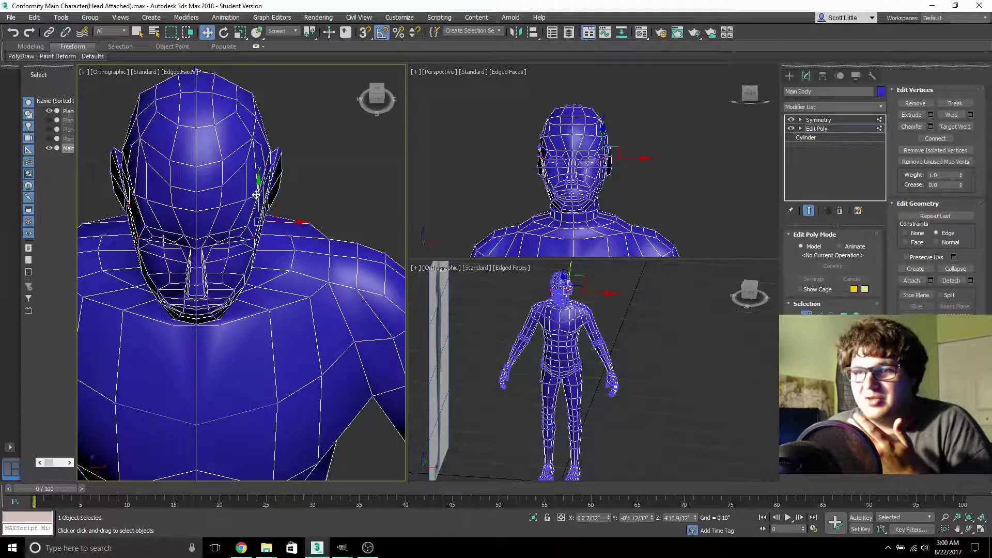
left_click(378, 90)
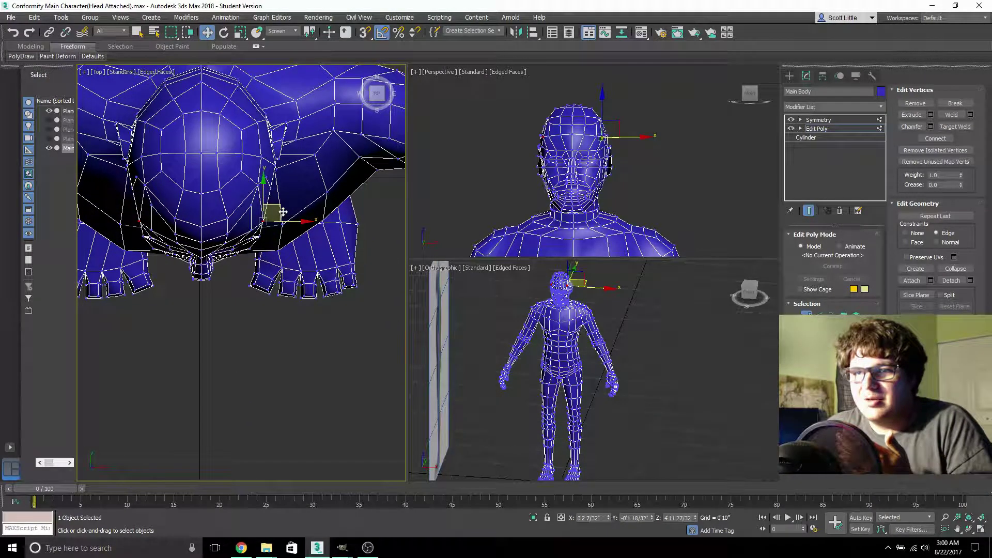
left_click_drag(282, 207, 283, 196)
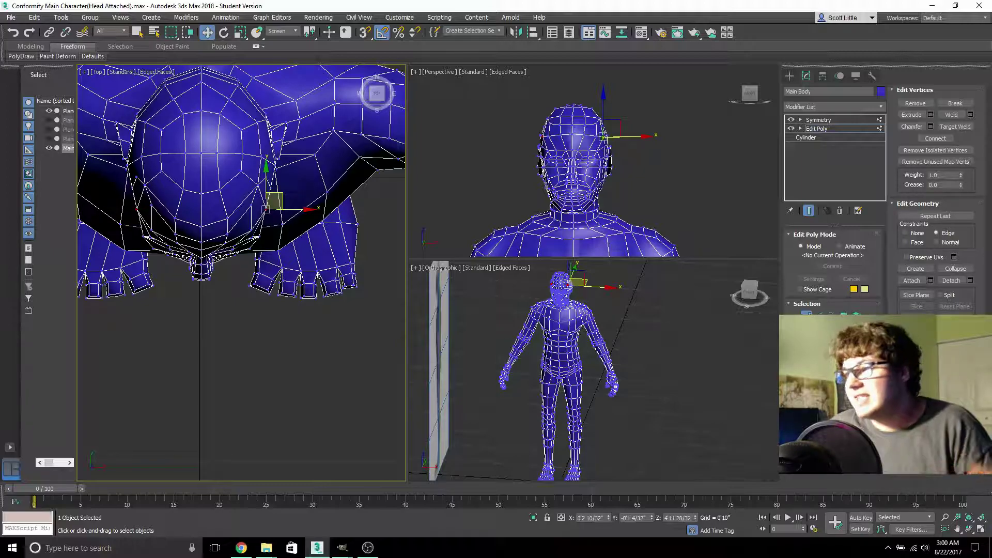
- Set the constraint to None and nudge the temple vertex slightly forward and inward
left_click(907, 234)
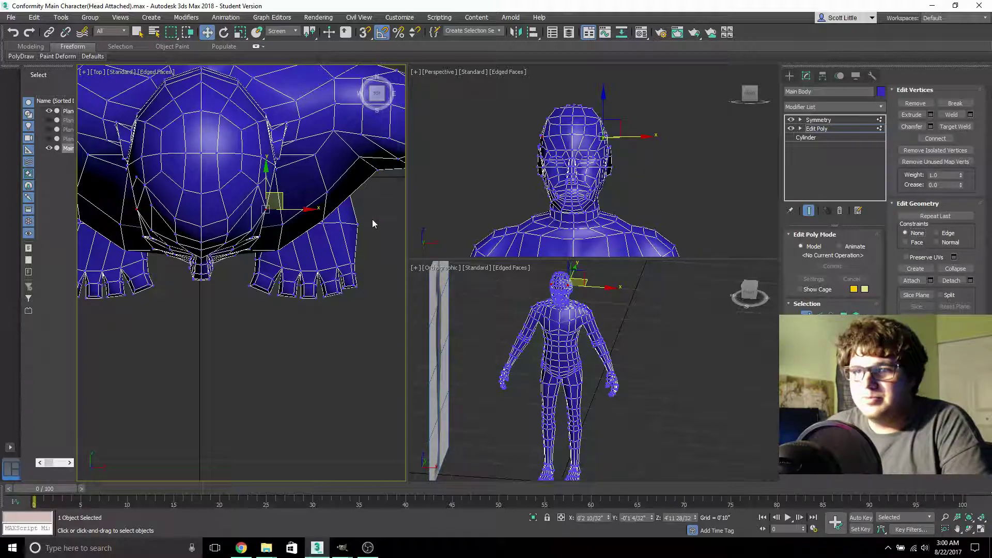
left_click_drag(381, 94, 380, 129)
left_click_drag(281, 198, 279, 202)
left_click_drag(377, 93, 377, 99)
middle_click_drag(353, 366, 327, 240)
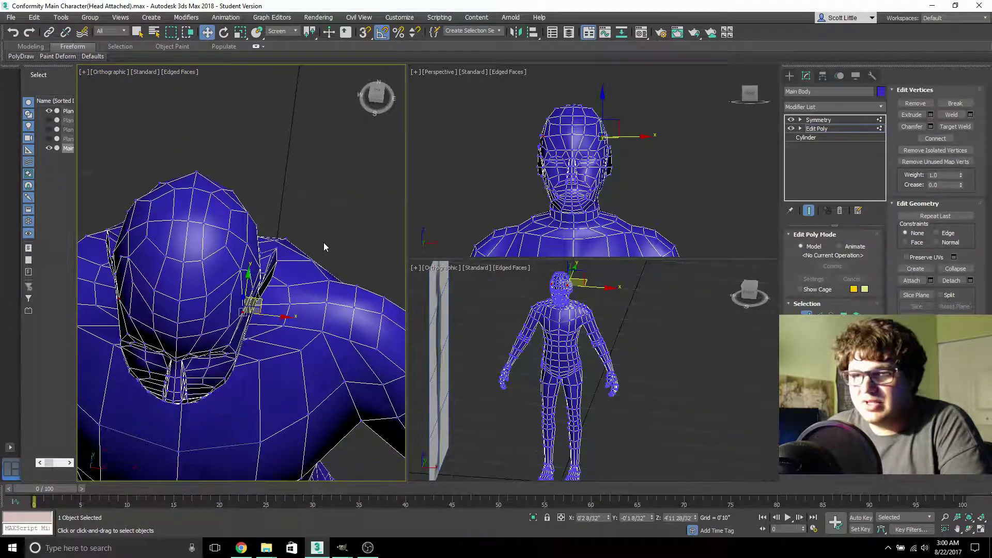
- Adjust the vertices down the side of the face beside the eye in the top view to smooth the contour
left_click(376, 89)
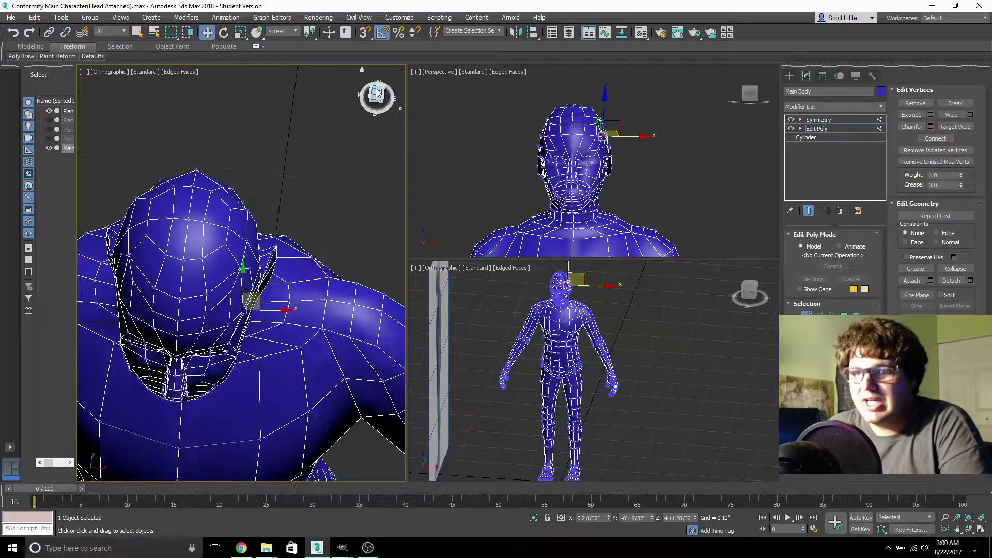
left_click_drag(290, 188, 283, 211)
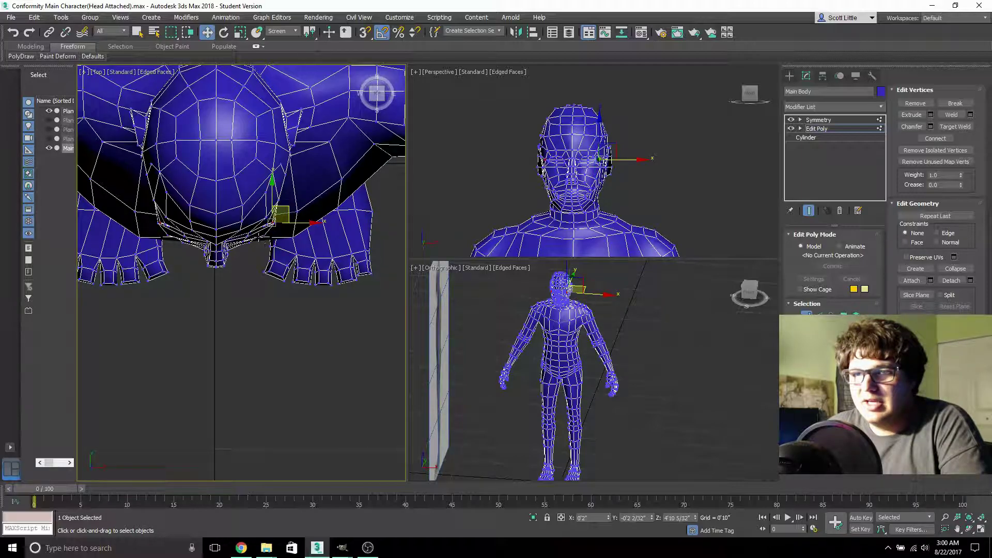
left_click_drag(266, 235, 258, 248)
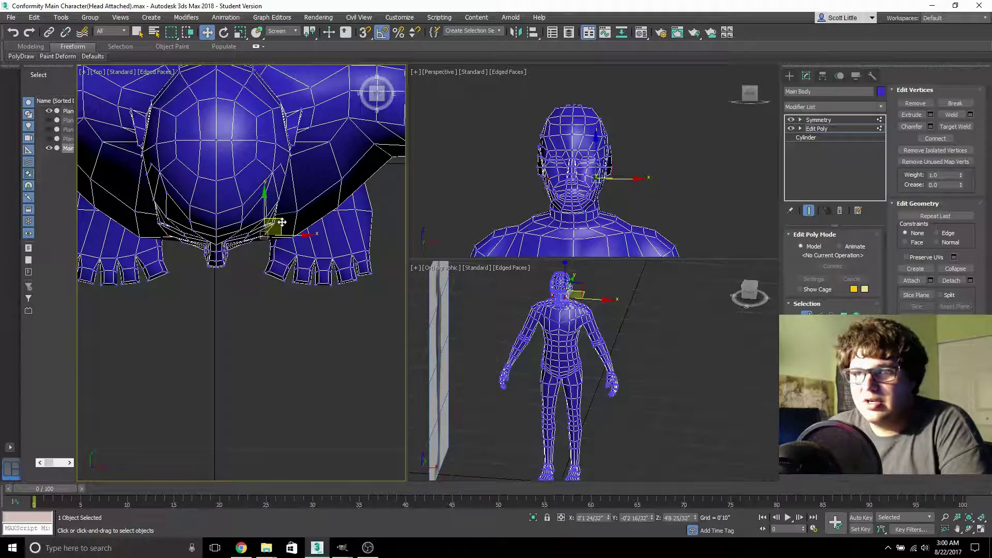
left_click_drag(285, 223, 284, 220)
left_click_drag(376, 94, 291, 142)
left_click(383, 93)
middle_click_drag(310, 88, 316, 337)
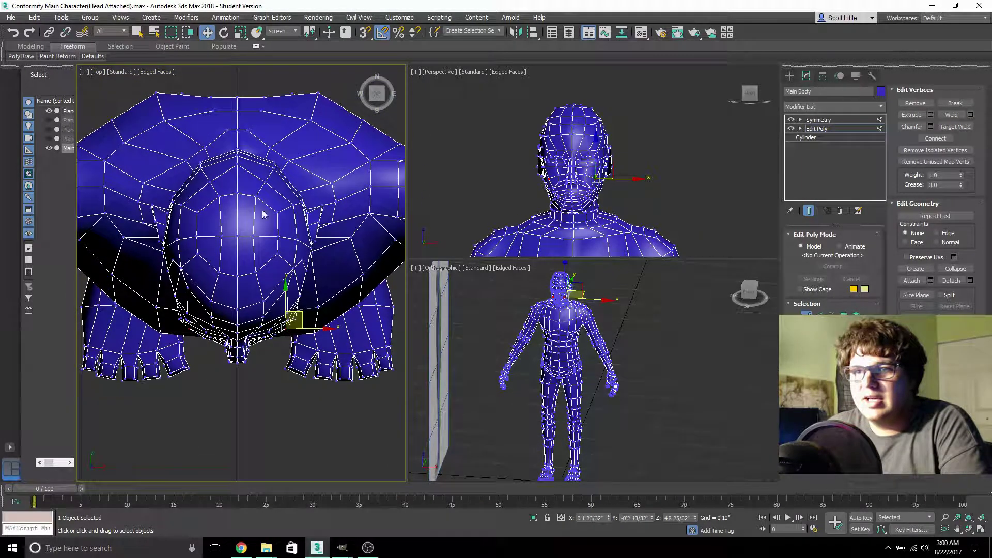
- Set the constraint to Edge and slide the centre-line vertices at the back of the head and on the forehead
left_click(236, 163)
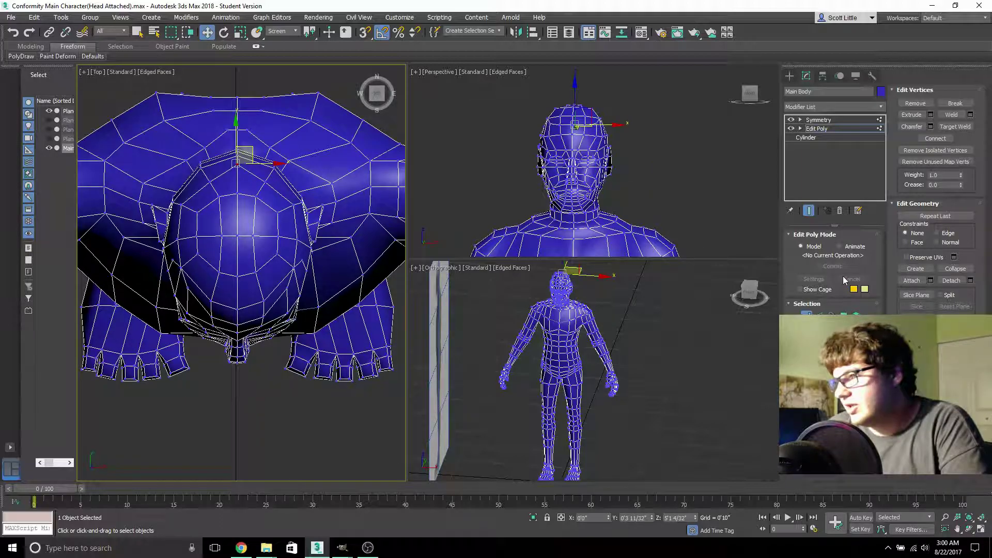
left_click(935, 233)
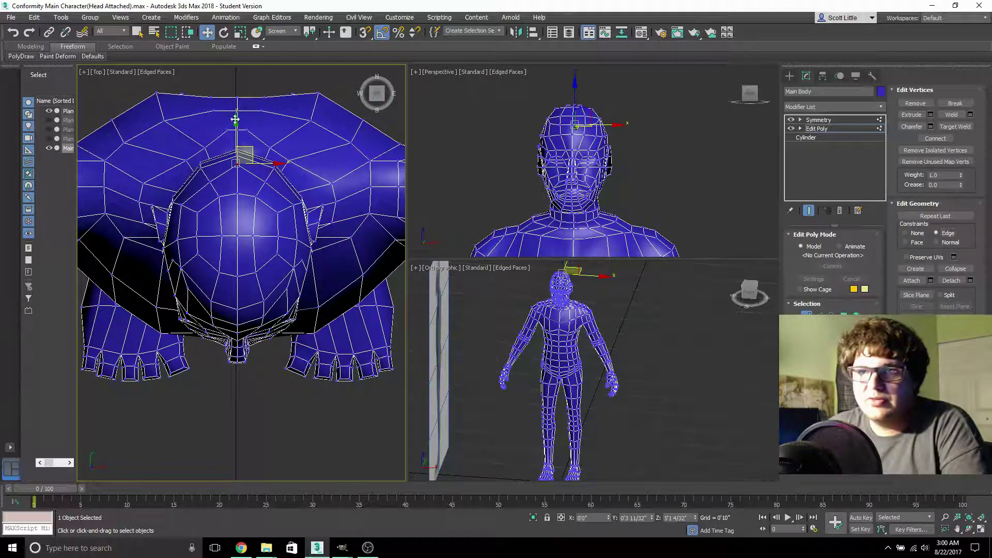
left_click_drag(235, 122, 236, 129)
left_click(235, 310)
left_click_drag(237, 269, 236, 266)
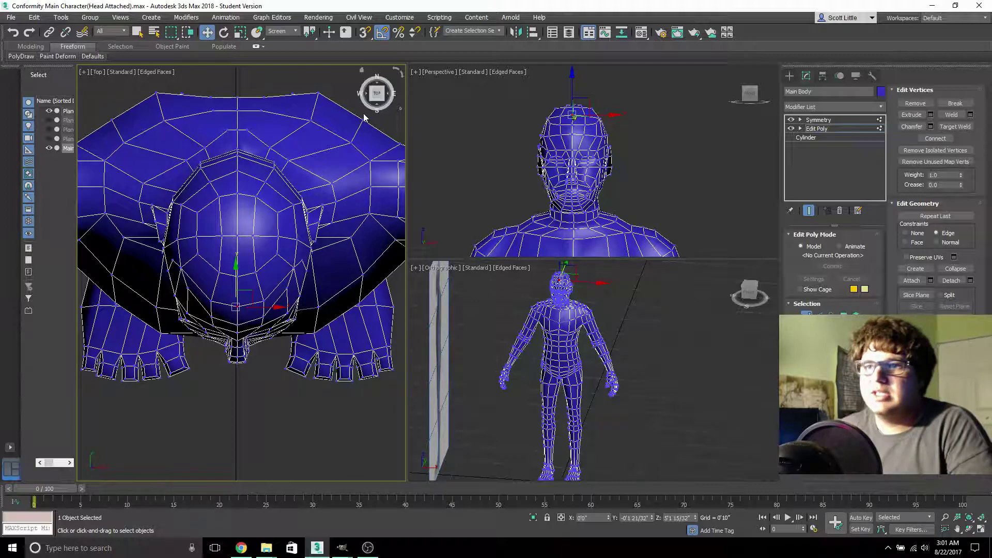
- Examine the edge flow of the head and face from above, at an angle and from the front
left_click_drag(380, 96, 363, 161)
middle_click_drag(364, 161, 332, 283)
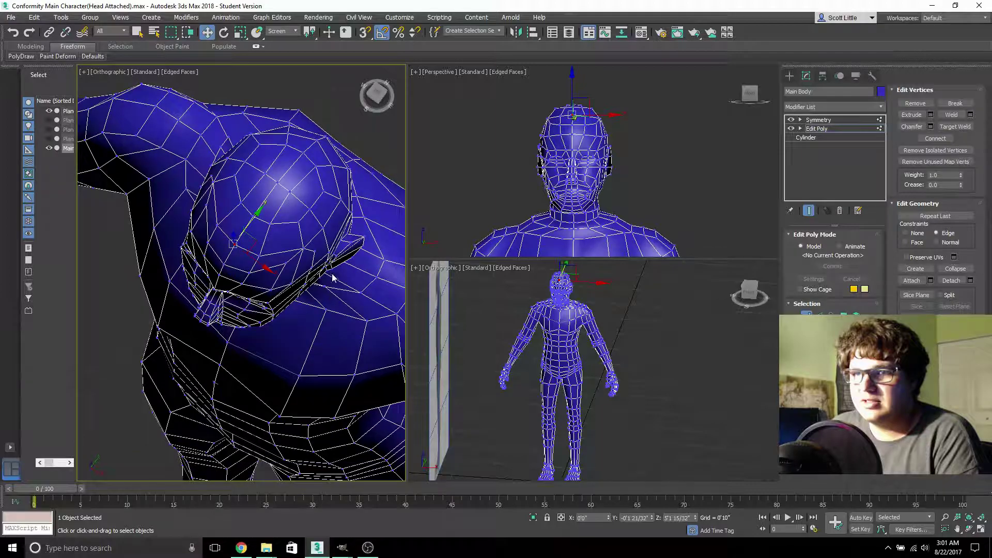
left_click(377, 93)
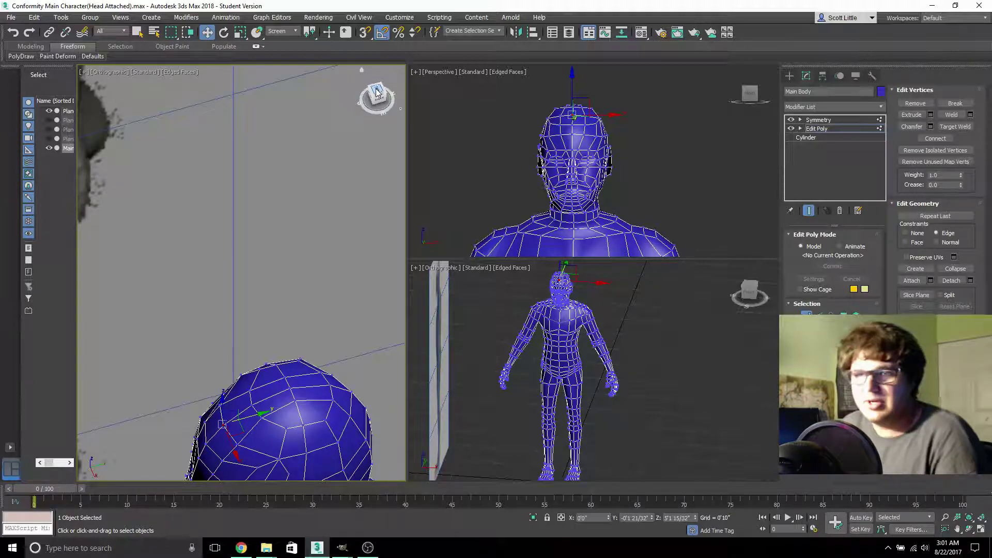
middle_click_drag(358, 162, 310, 83)
middle_click_drag(291, 284, 279, 185)
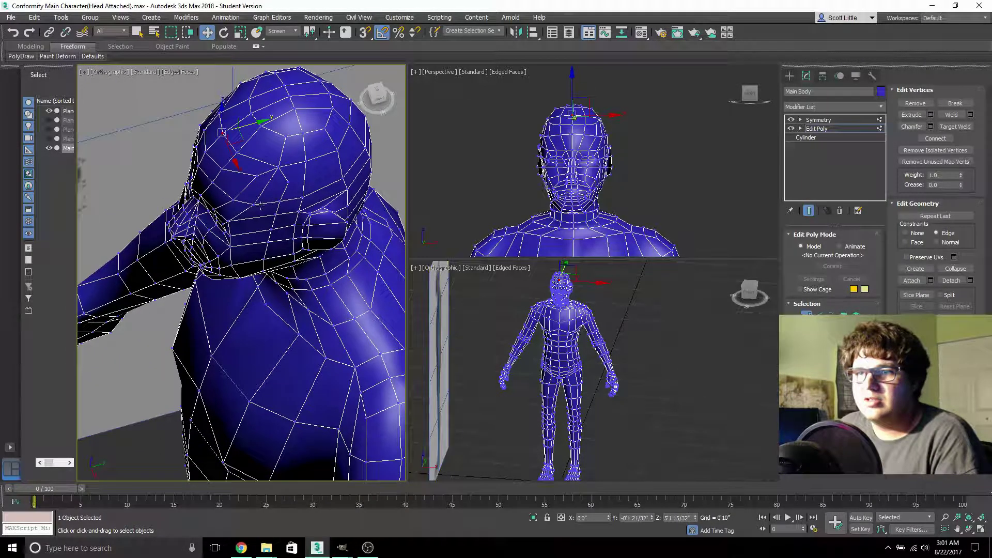
left_click_drag(373, 96, 274, 210)
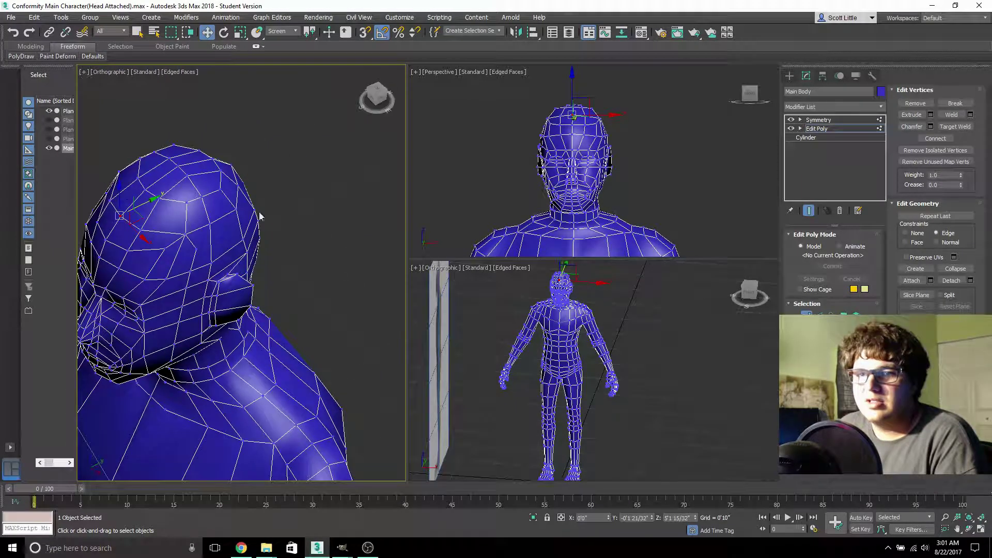
middle_click_drag(274, 210, 243, 207, "alt")
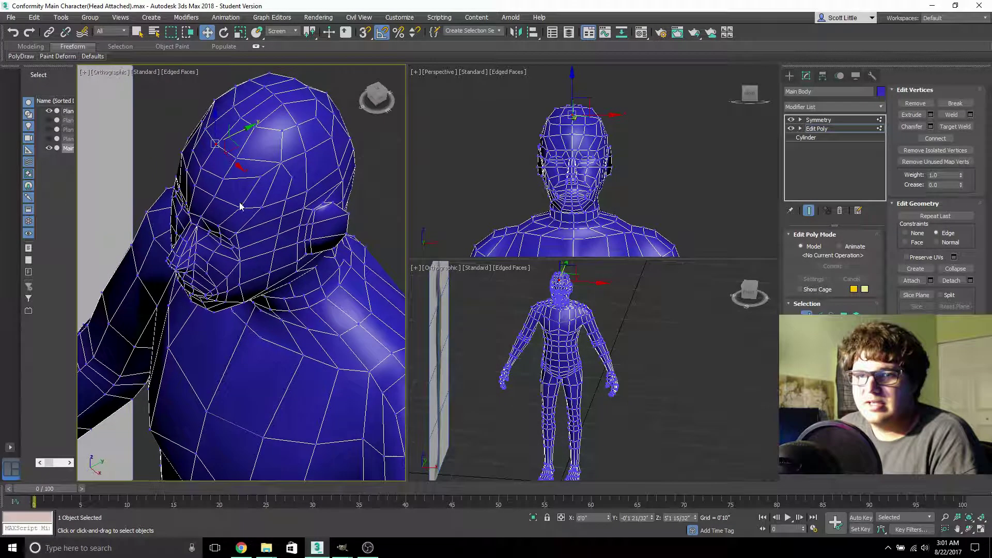
left_click(380, 105)
middle_click_drag(310, 181, 327, 203, "alt")
left_click(377, 96)
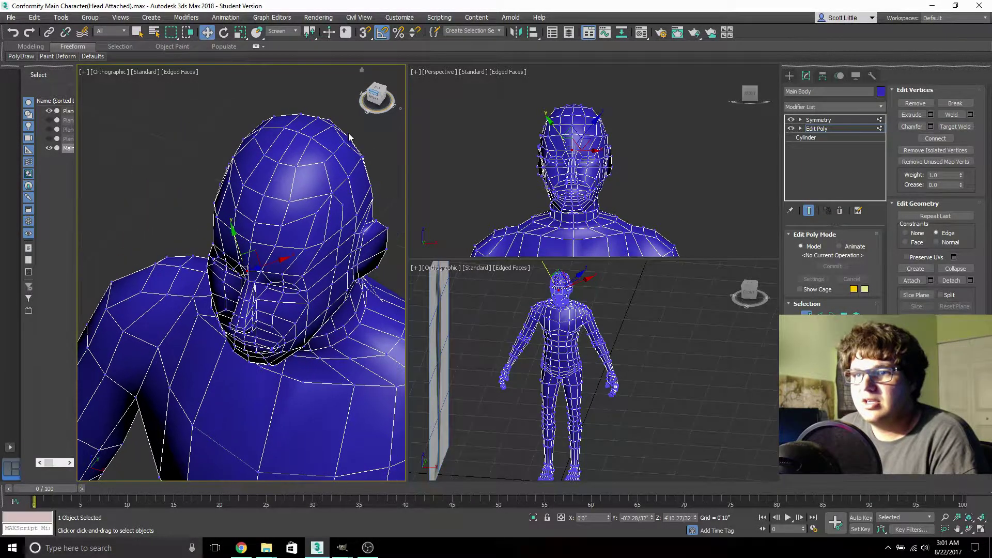
middle_click_drag(213, 301, 243, 295)
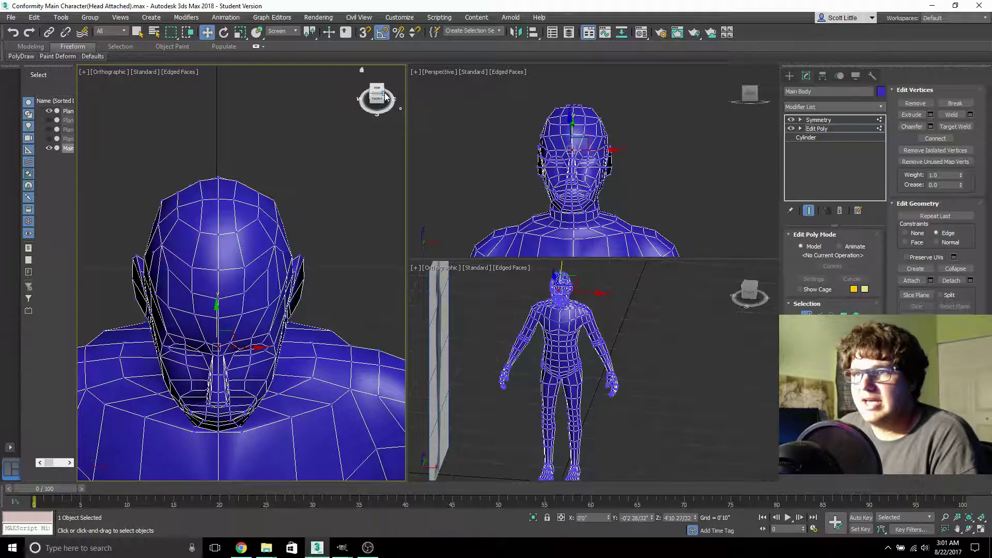
- Slide the centre vertex of the brow slightly backward in the right side view
left_click(385, 99)
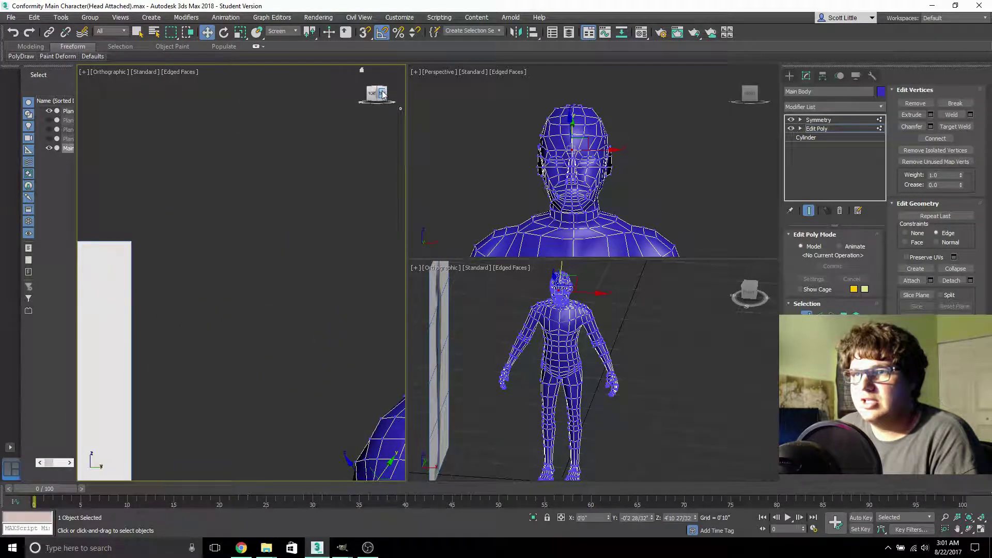
scroll(206, 223, "up", 5)
left_click(211, 224)
left_click_drag(212, 224, 247, 225)
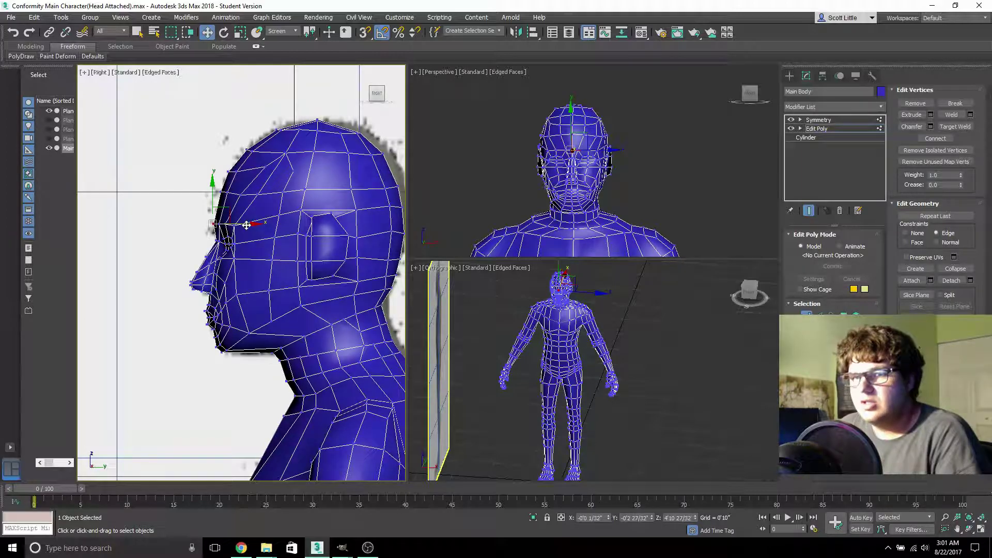
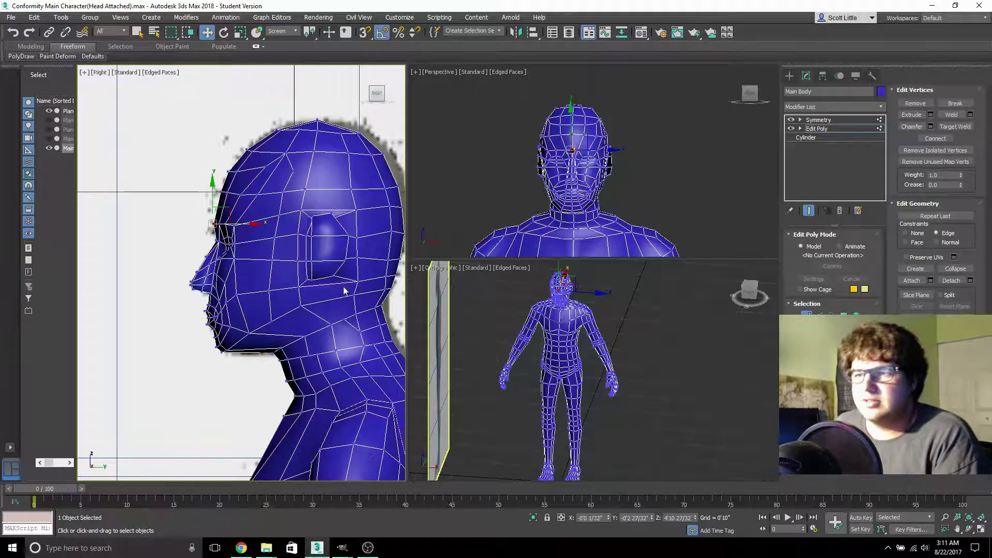
- Select the vertices along the back of the head, set the constraint to None and move them backward toward the reference silhouette
middle_click_drag(339, 274, 292, 274)
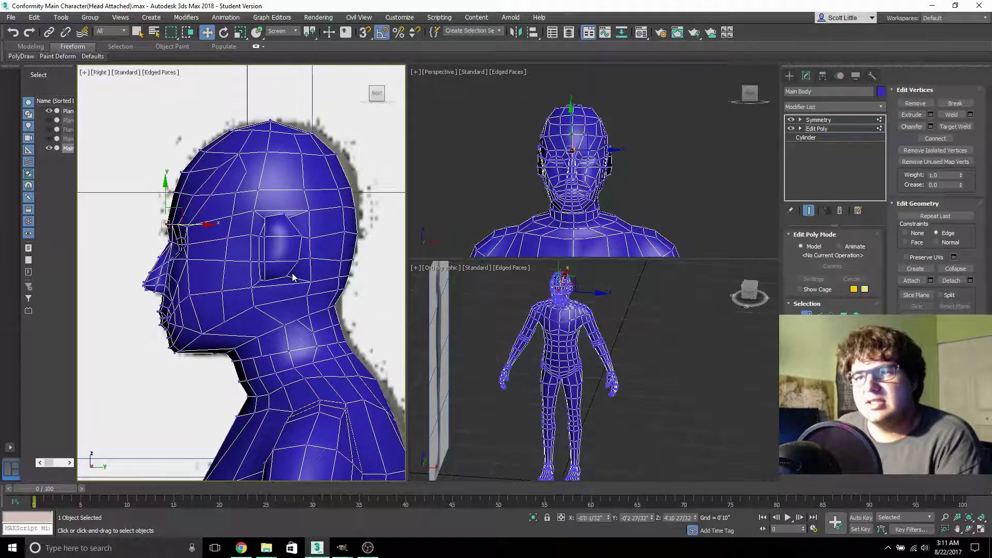
scroll(293, 278, "down", 2)
middle_click_drag(295, 279, 325, 279)
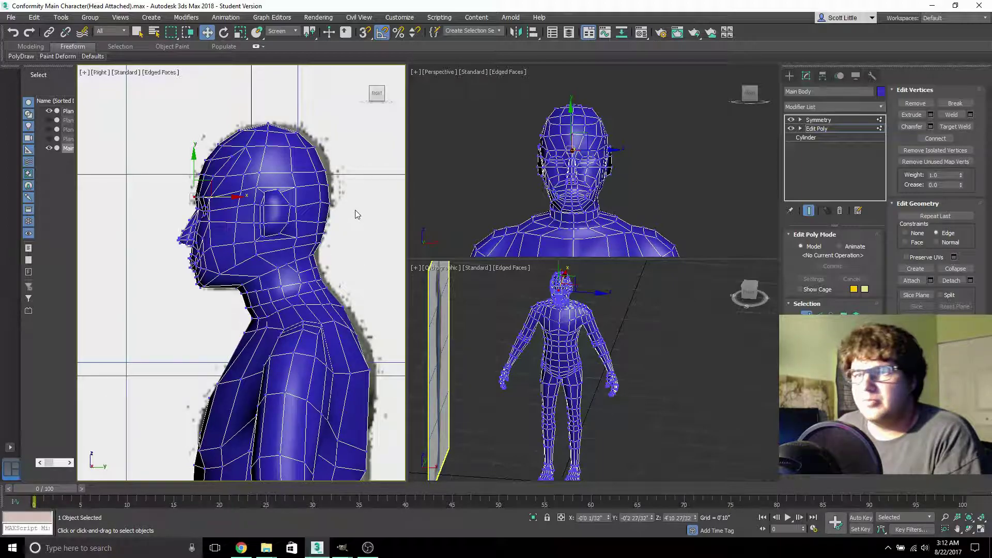
left_click_drag(299, 140, 367, 255)
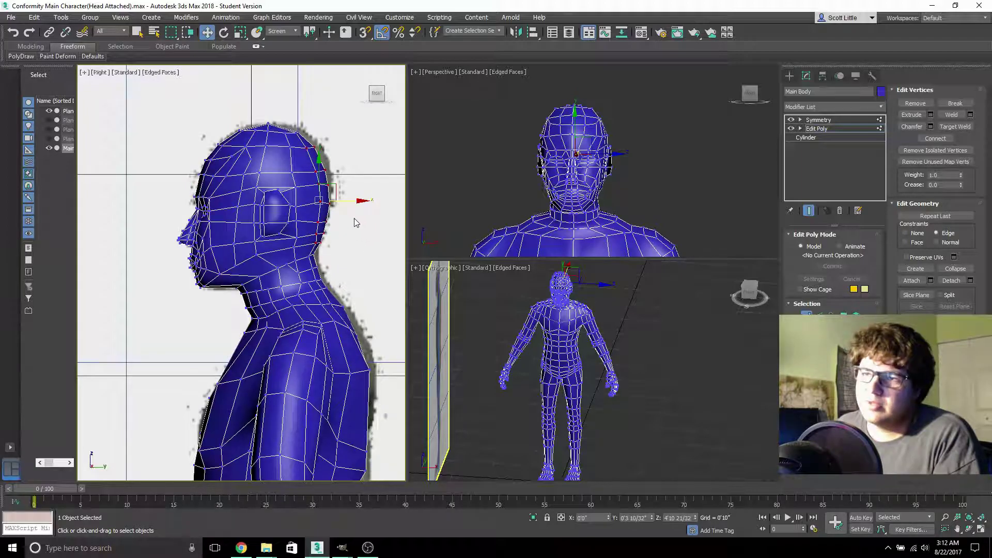
left_click_drag(355, 199, 357, 199)
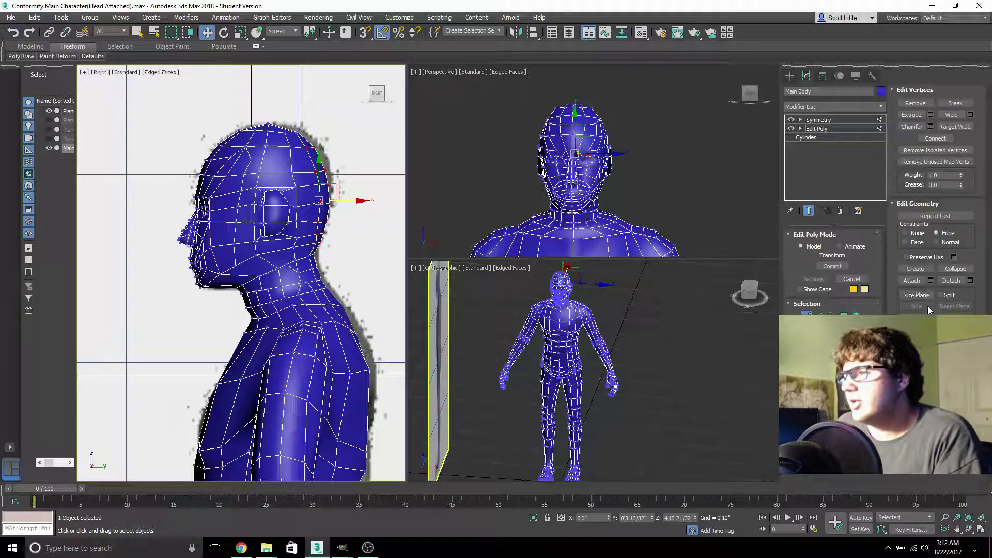
left_click(914, 234)
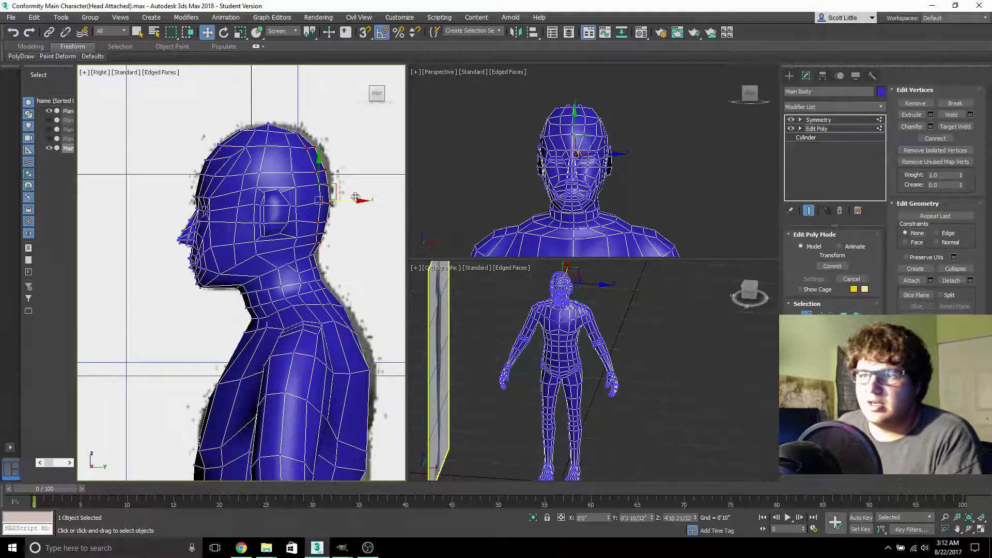
left_click_drag(352, 202, 354, 202)
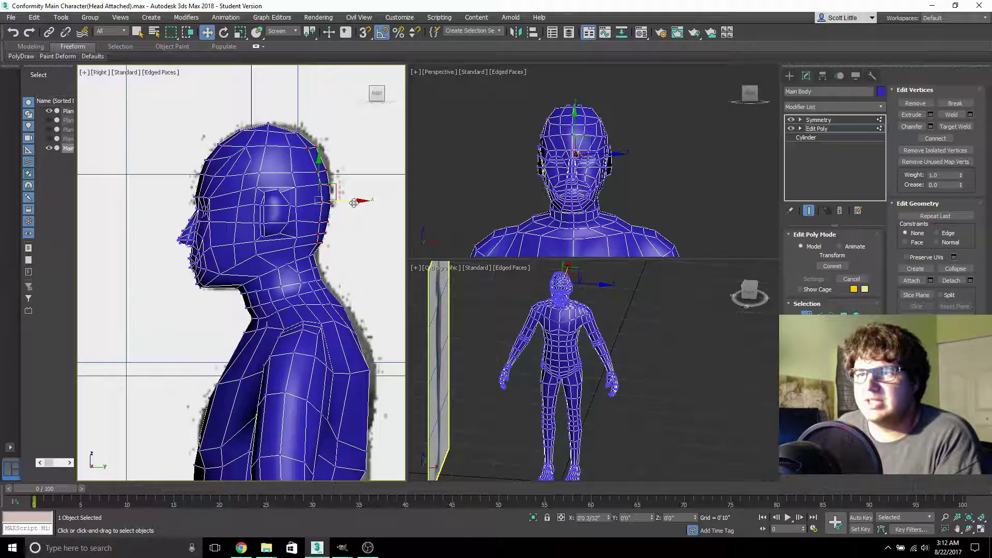
left_click_drag(350, 156, 315, 242)
left_click_drag(357, 203, 358, 203)
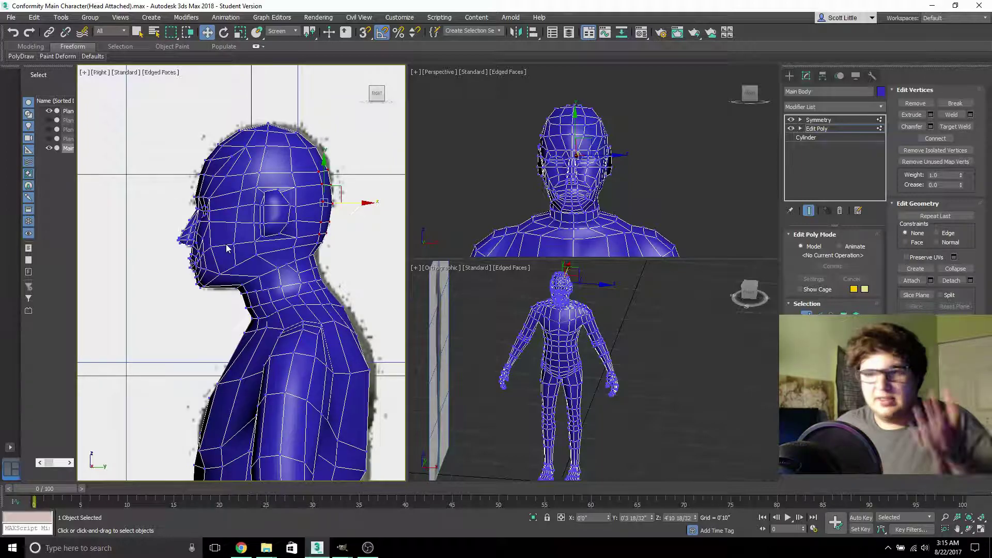
- Examine the edge flow of the hand and fingers in the right side view and follow the leg down to the foot
middle_click_drag(296, 278, 269, 67)
scroll(200, 358, "up", 4)
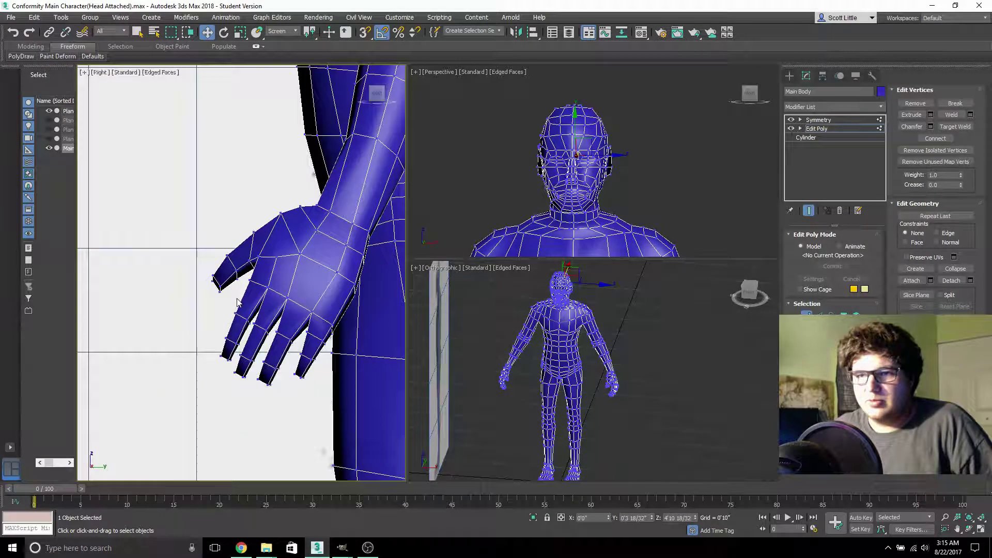
scroll(236, 309, "up", 2)
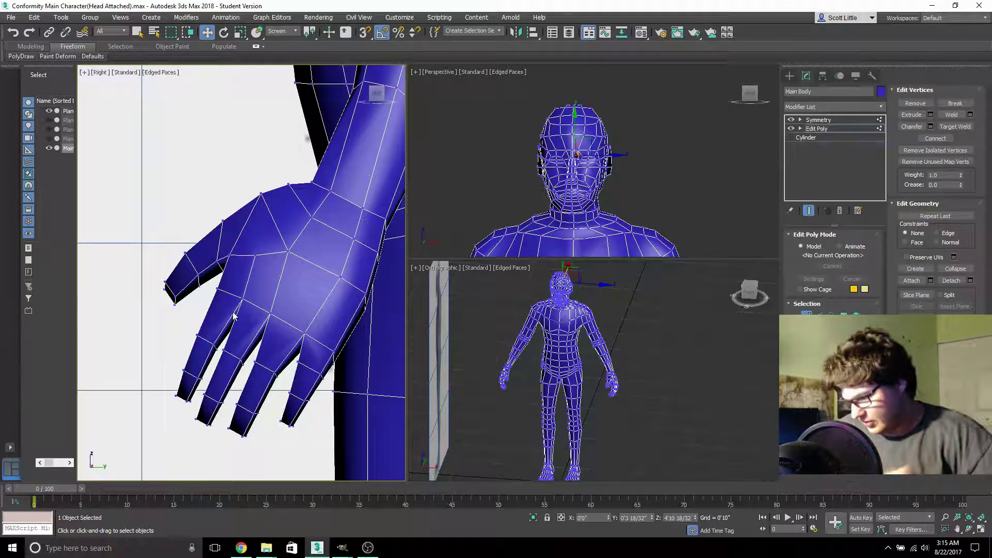
middle_click_drag(187, 310, 231, 296)
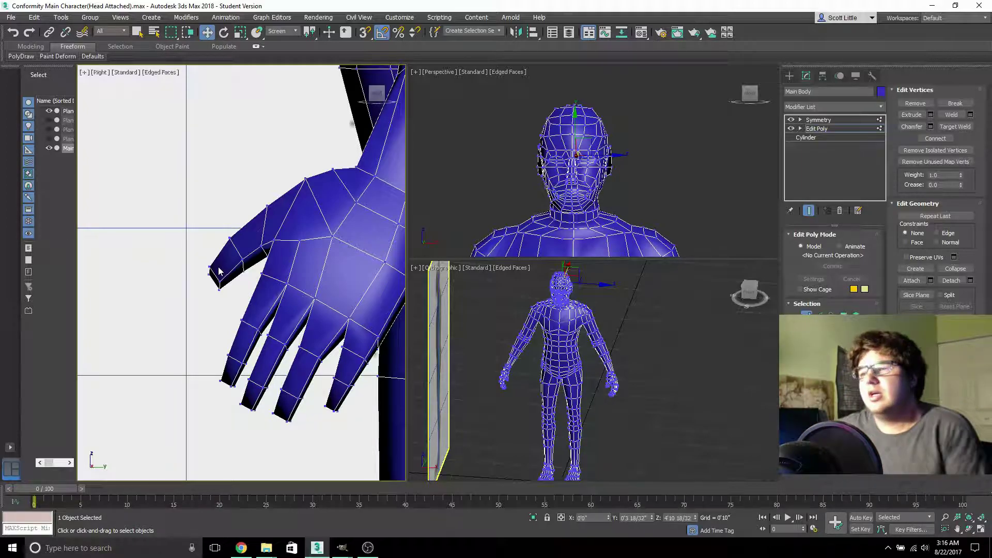
scroll(243, 274, "down", 3)
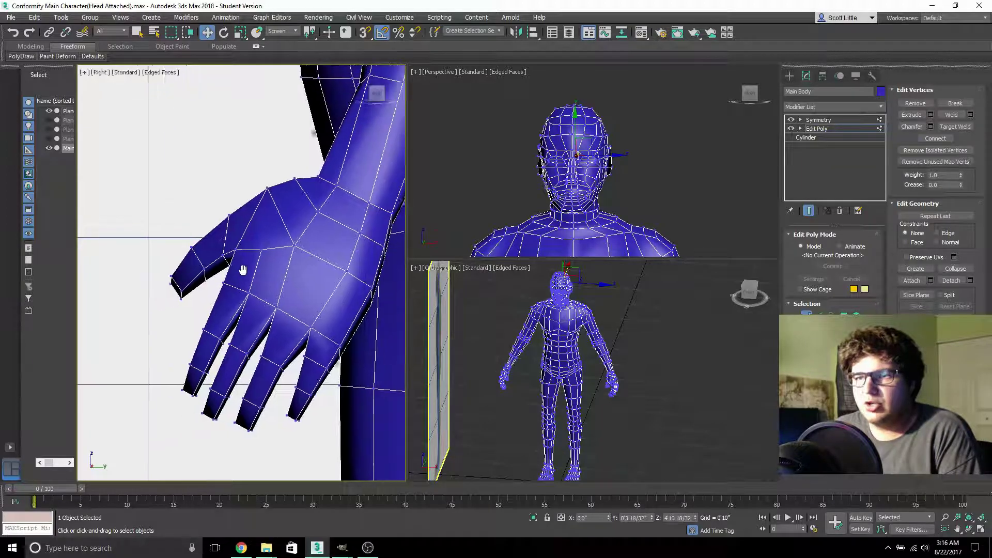
middle_click_drag(270, 312, 279, 202)
middle_click_drag(289, 331, 299, 217)
middle_click_drag(305, 429, 354, 209)
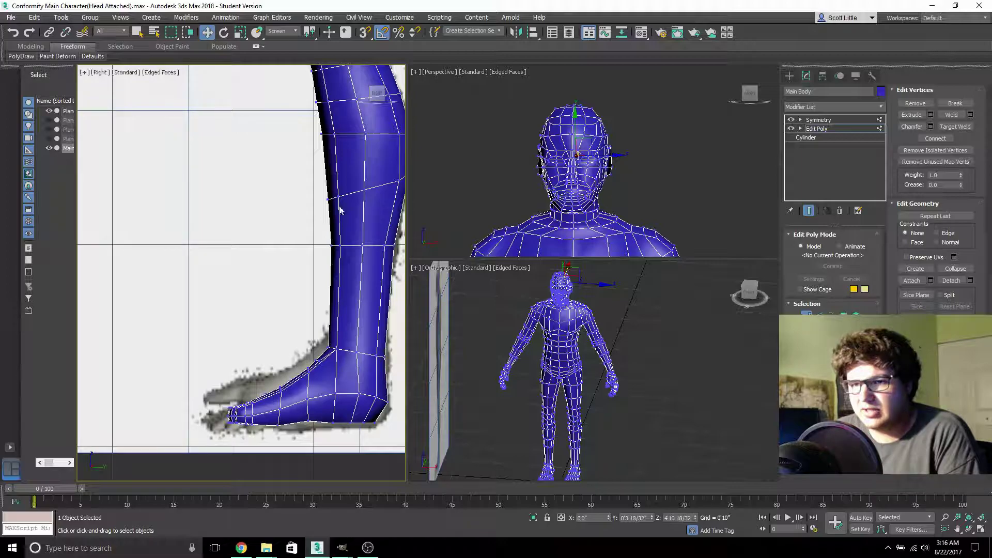
- Examine the edge flow of the feet and toes at an angle and from above the front
left_click_drag(385, 96, 362, 109)
scroll(166, 236, "up", 2)
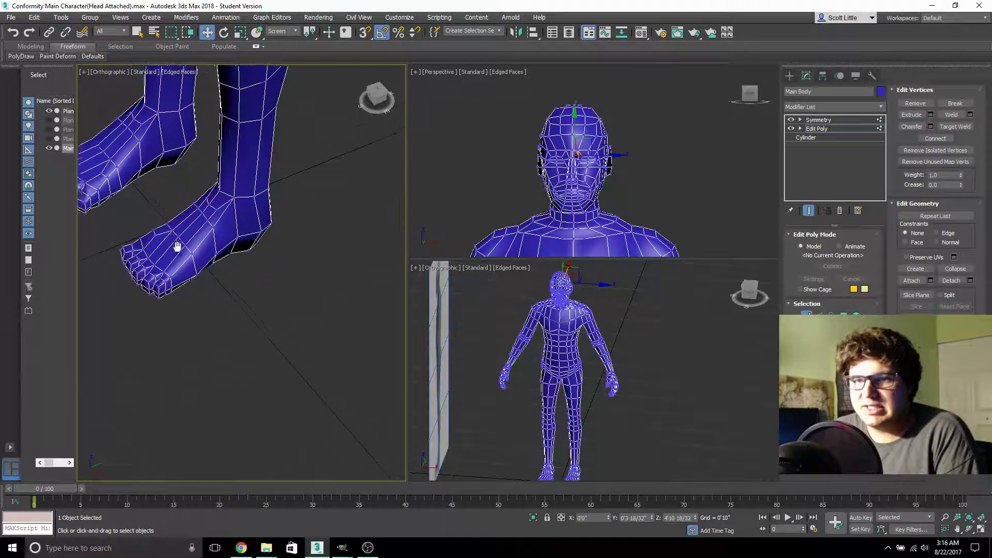
scroll(294, 299, "up", 4)
left_click_drag(380, 101, 332, 248)
left_click_drag(383, 99, 292, 284)
middle_click_drag(292, 284, 367, 258)
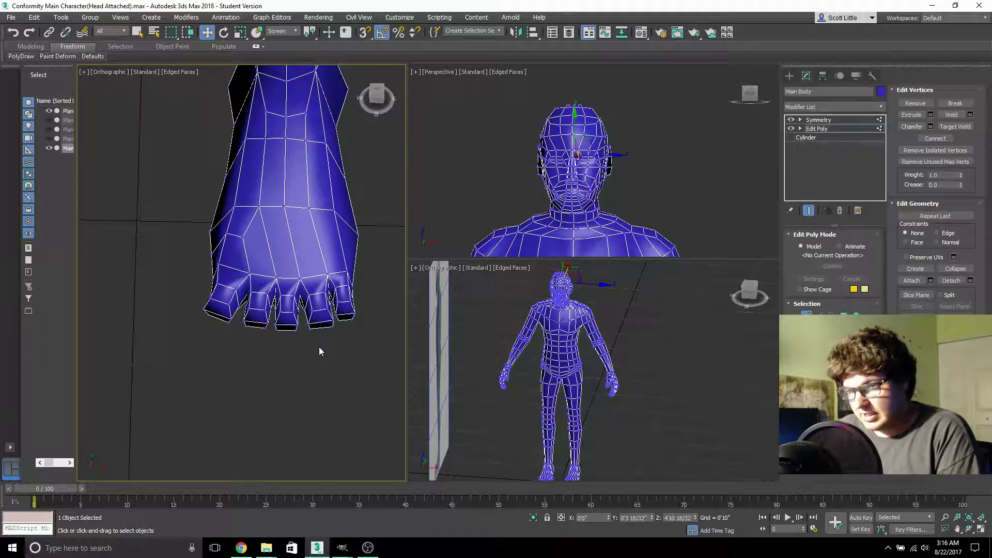
scroll(334, 368, "down", 3)
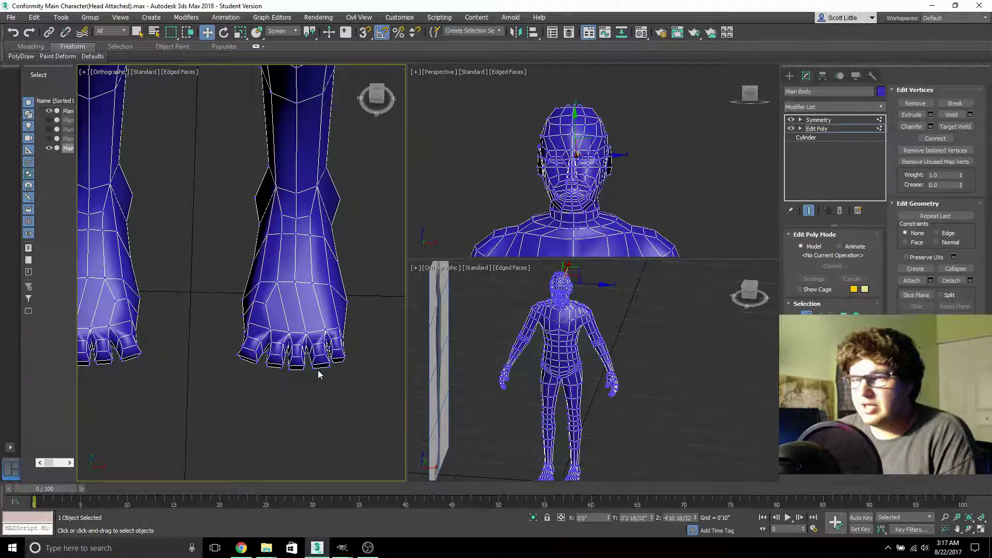
middle_click_drag(319, 372, 342, 366)
scroll(350, 370, "down", 2)
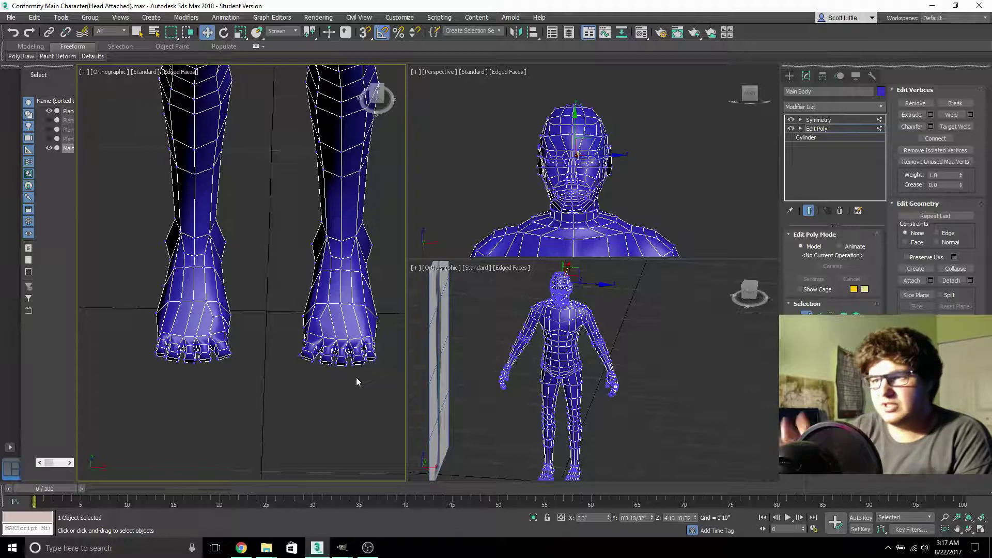
- Select the vertices along the upper back in the right side view and move them slightly backward toward the reference silhouette
left_click_drag(740, 292, 710, 295)
key("shift+z")
scroll(584, 403, "up", 2)
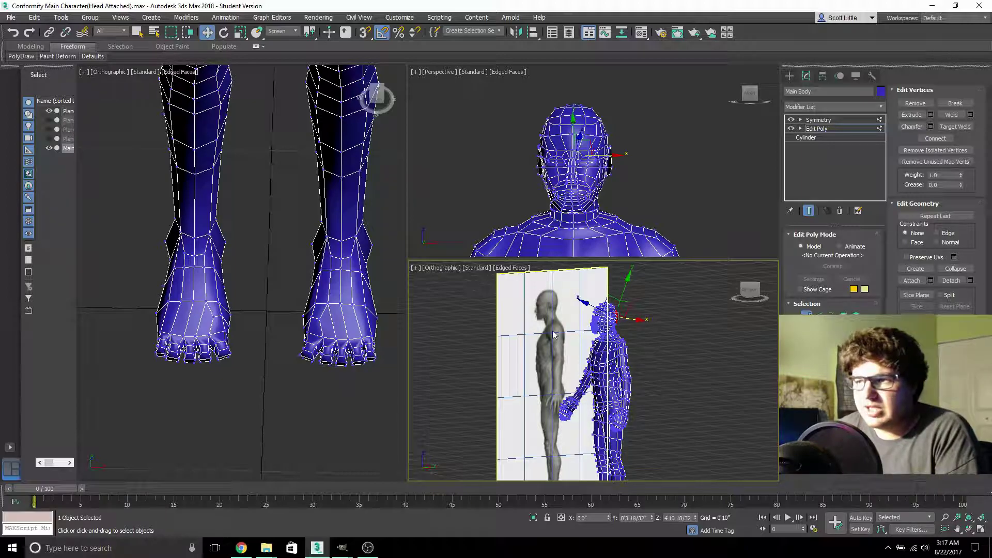
left_click_drag(733, 295, 696, 304)
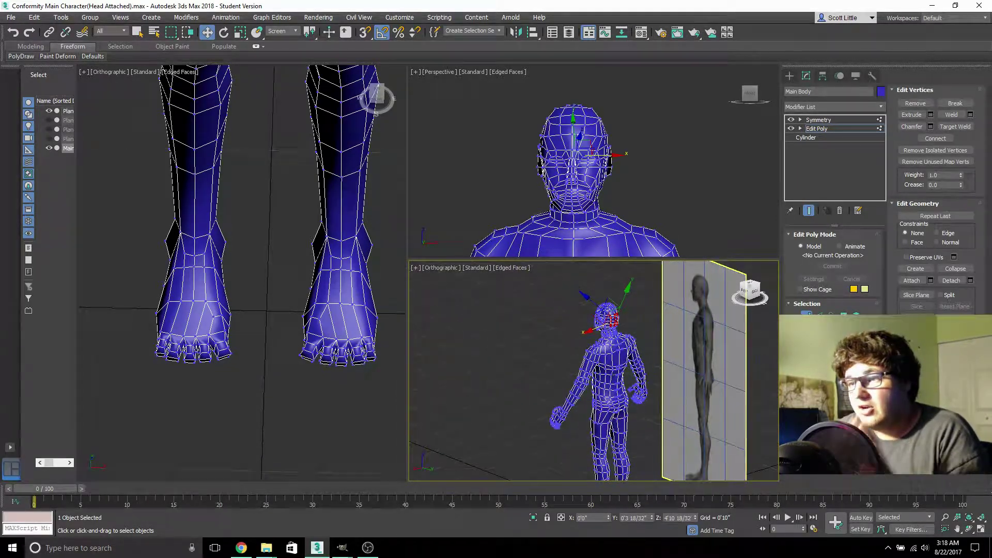
left_click(751, 296)
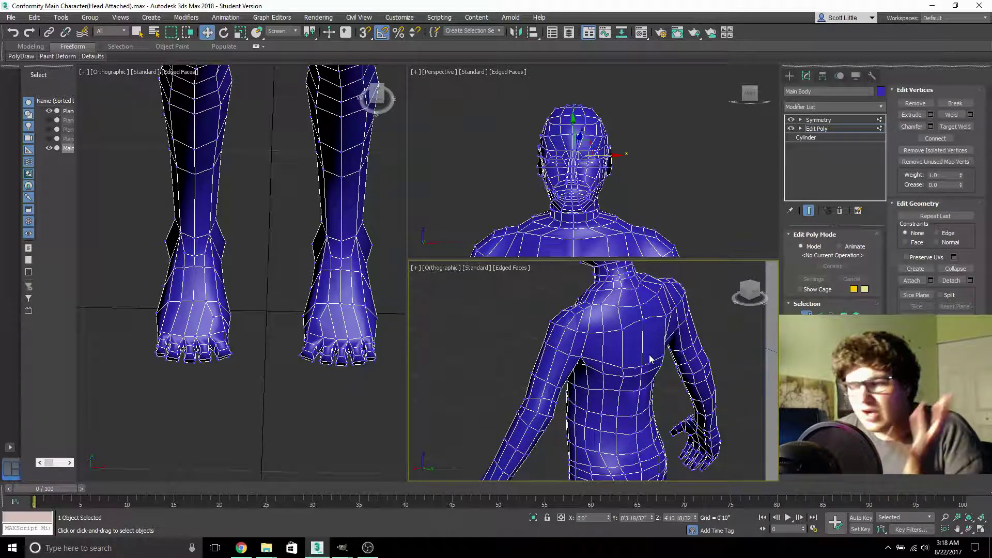
left_click(742, 290)
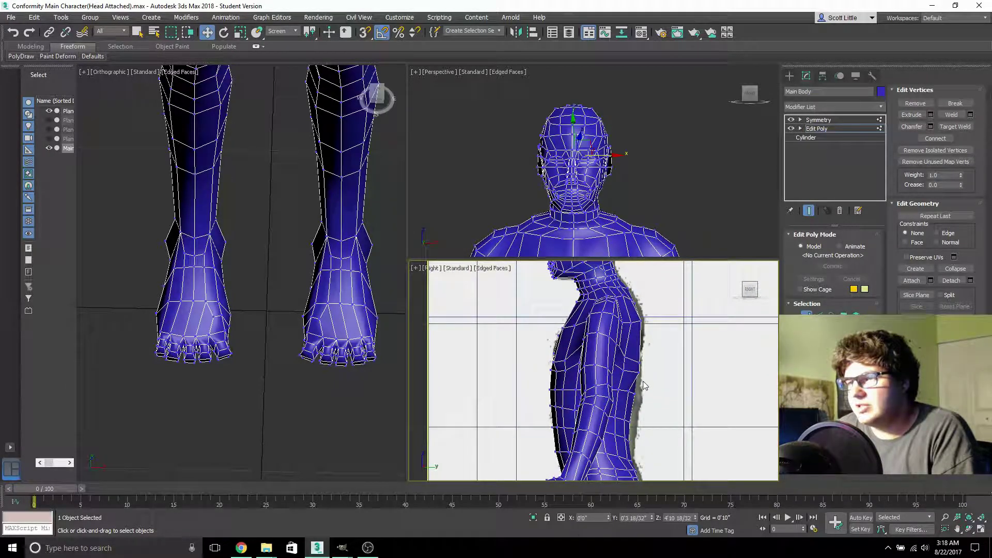
left_click_drag(632, 290, 650, 400)
left_click_drag(668, 352, 672, 355)
- Leave vertex editing, deselect the body and examine it from the back, front and side beside the reference image
left_click_drag(748, 288, 723, 292)
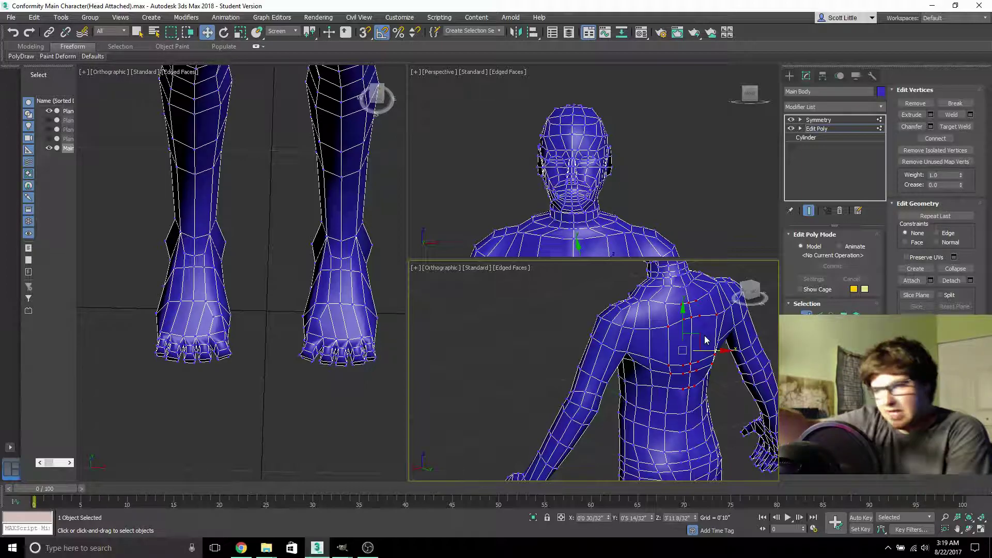
scroll(641, 328, "down", 4)
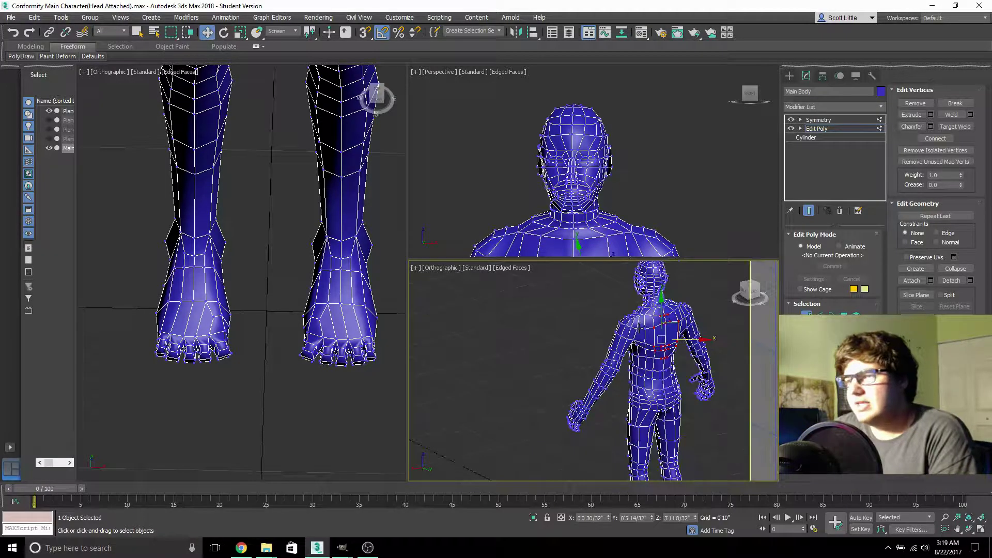
left_click(747, 292)
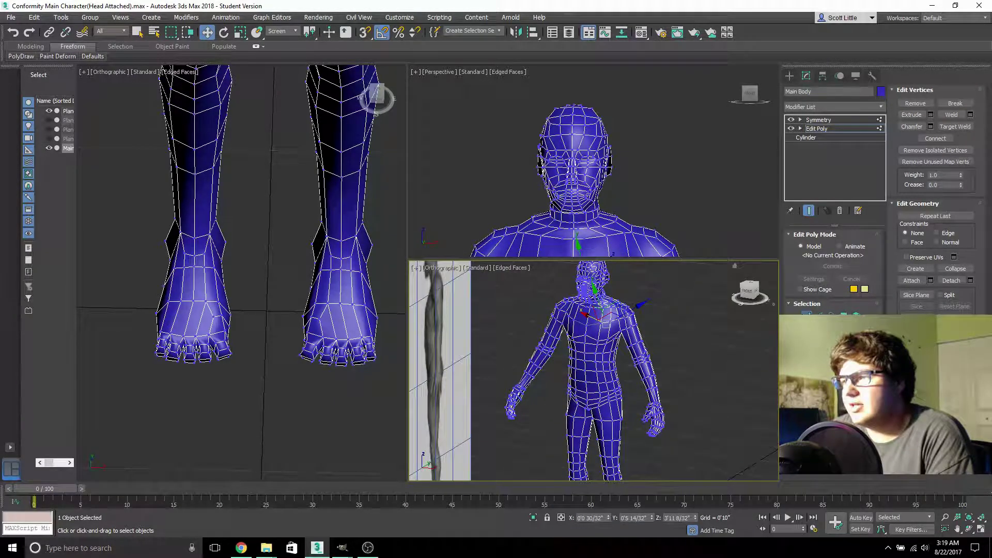
key("1")
middle_click_drag(693, 332, 672, 347, "alt")
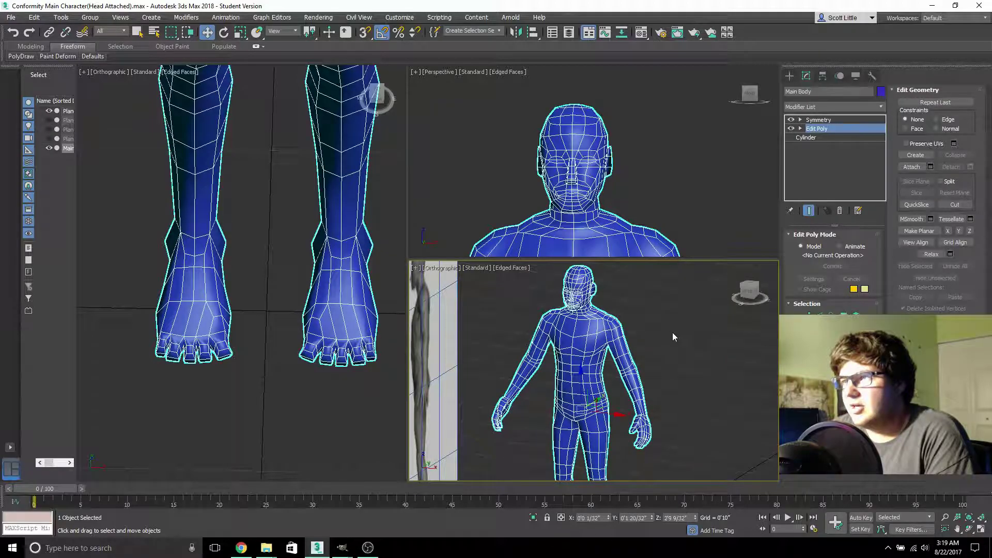
left_click(674, 332)
left_click(749, 290)
left_click_drag(749, 291, 731, 291)
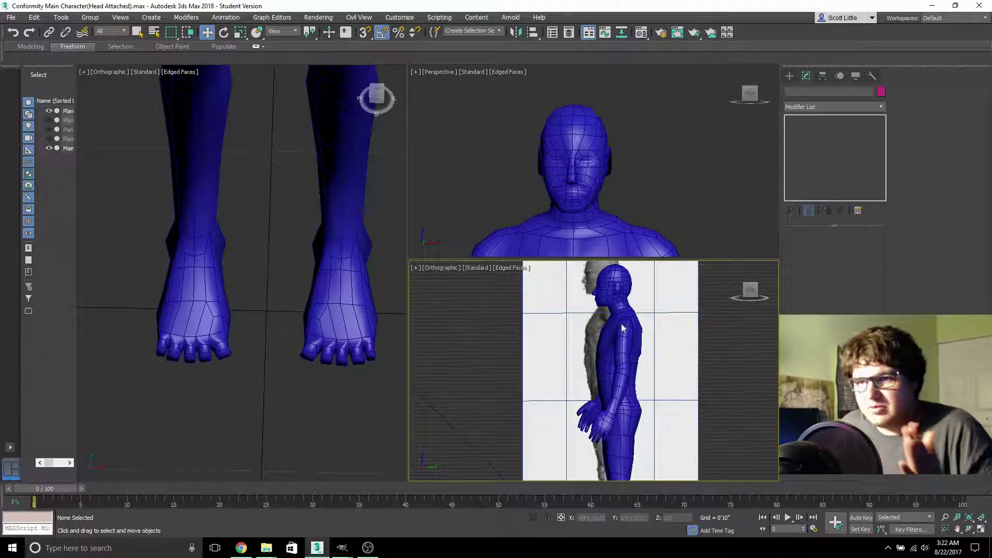
- Reselect the body mesh and activate vertex editing in its Edit Poly modifier, with the foot in close view
middle_click_drag(304, 347, 306, 353)
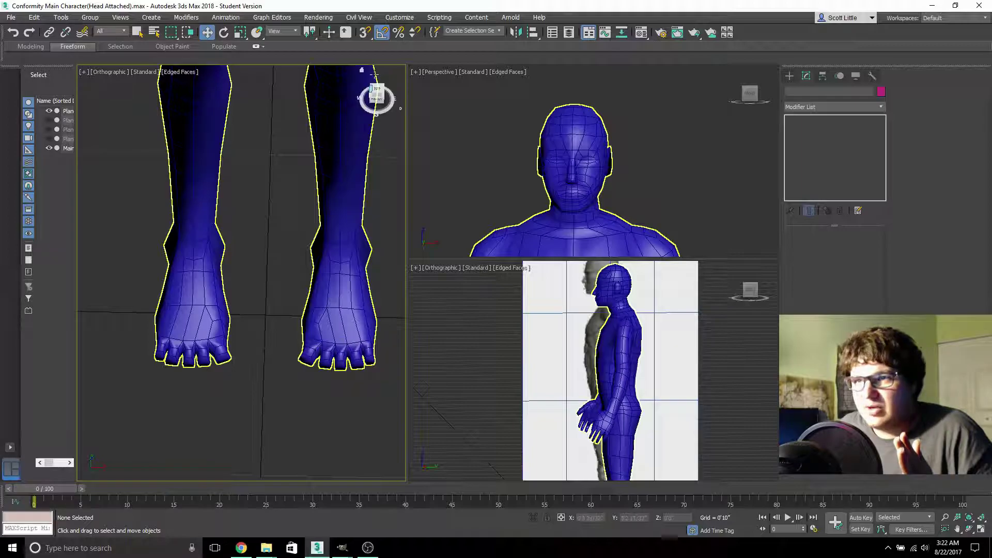
left_click(377, 87)
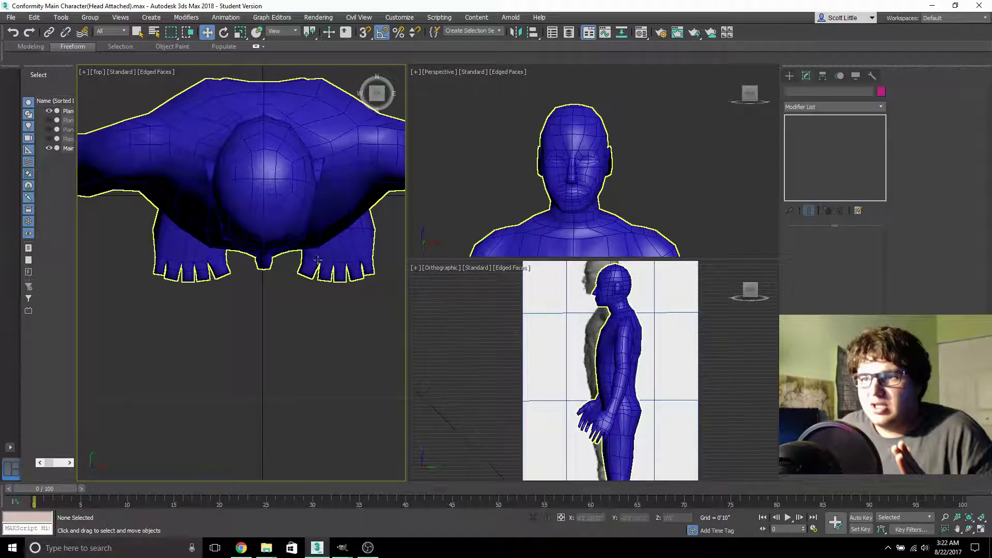
scroll(320, 251, "up", 5)
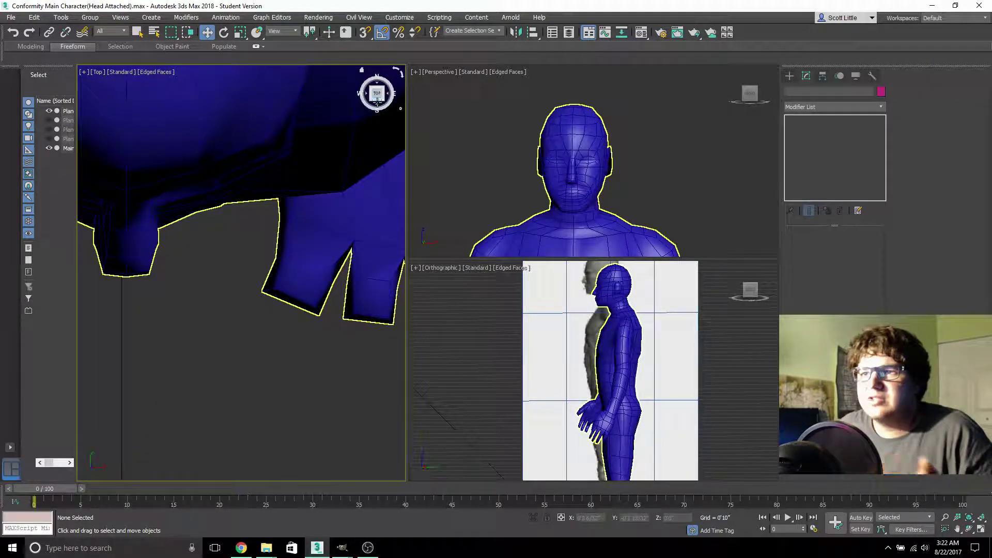
left_click(367, 93)
middle_click_drag(282, 398, 300, 300)
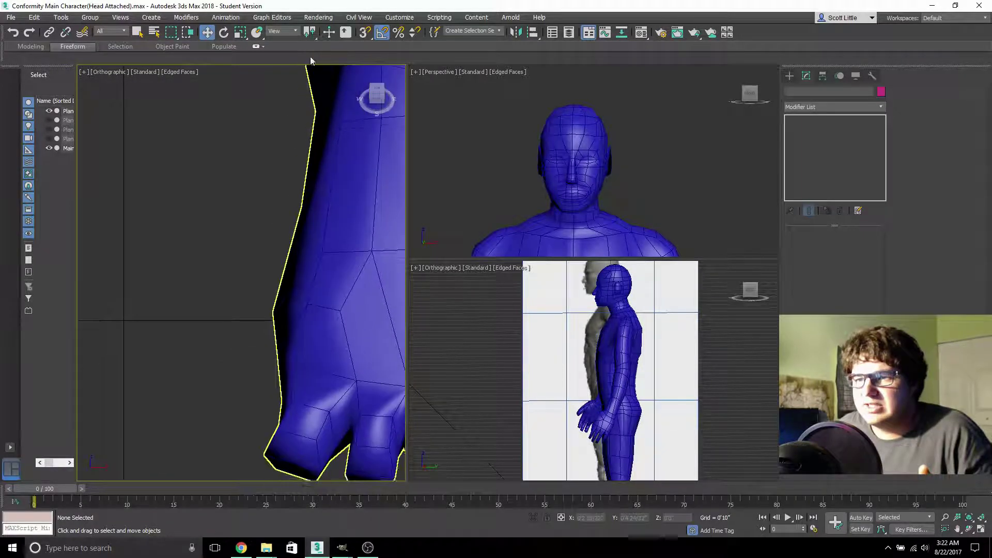
scroll(313, 289, "up", 4)
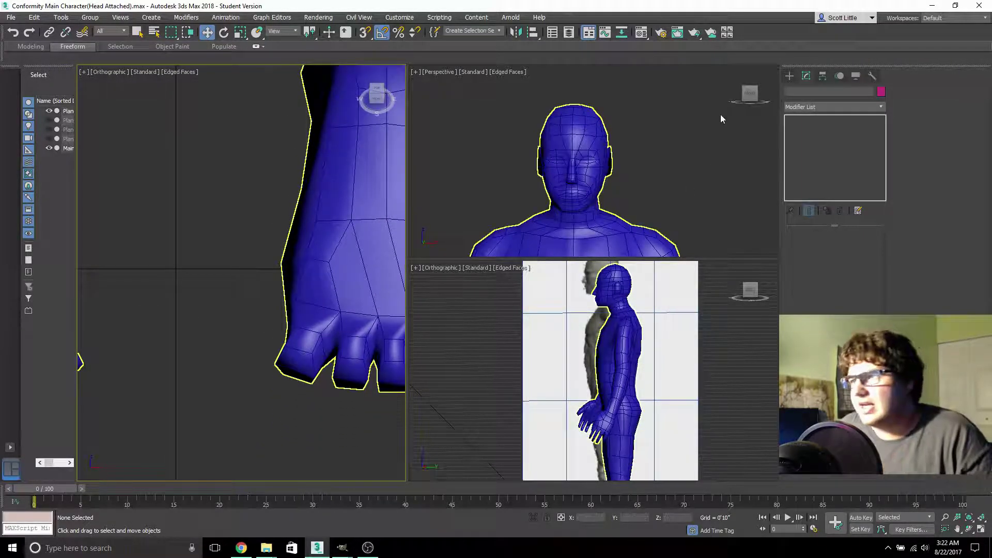
left_click(345, 277)
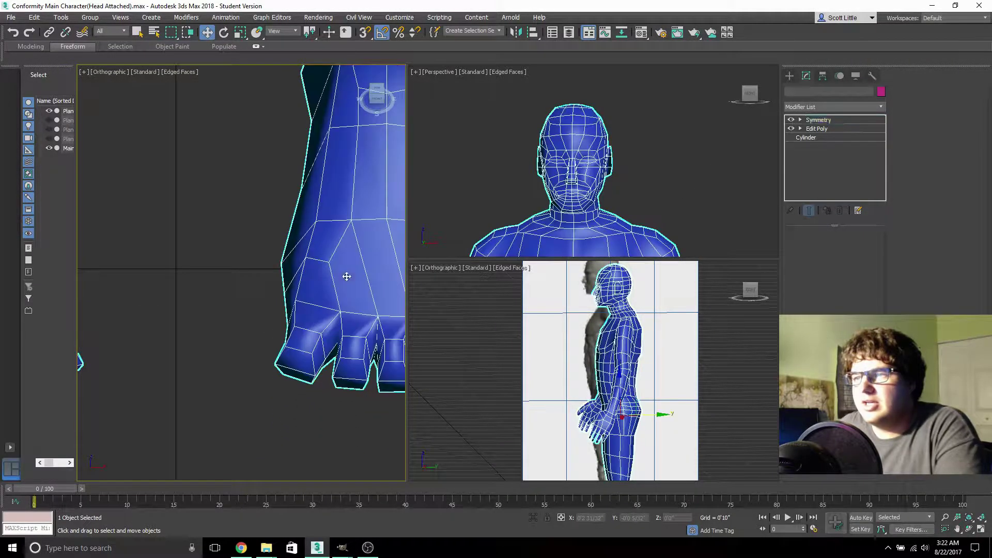
left_click(829, 129)
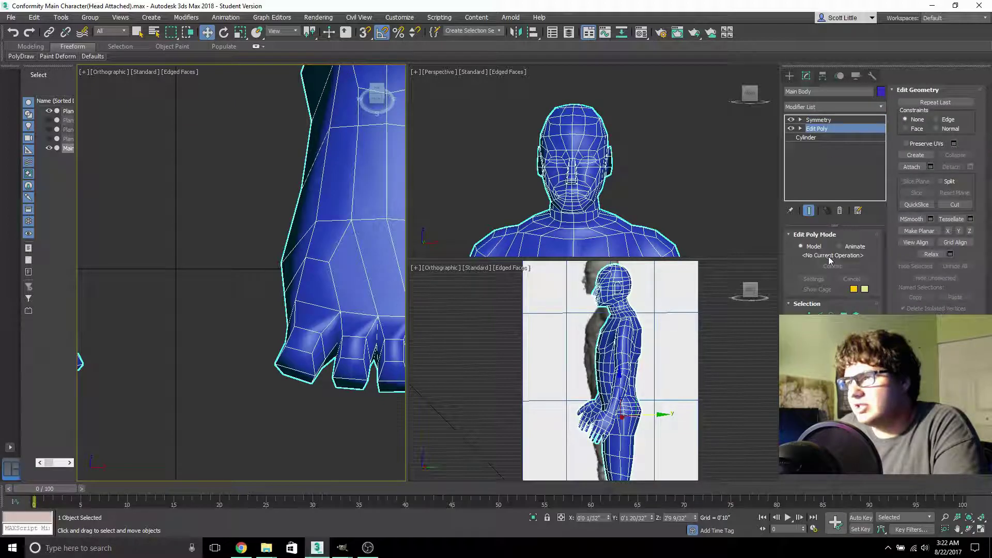
left_click(808, 313)
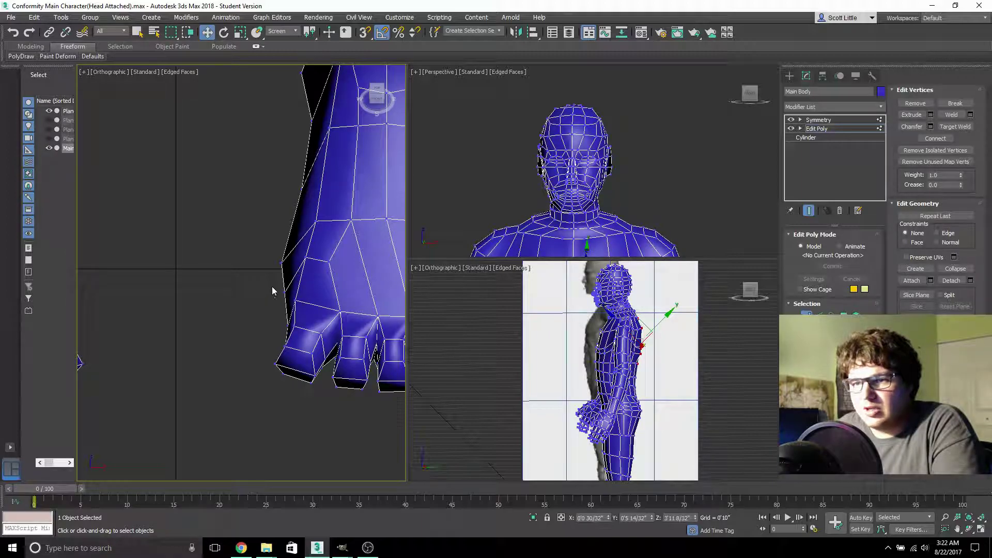
- Select the vertices on the inner side of the foot behind the big toe and shift them sideways to smooth the contour
key("alt+c")
left_click(314, 256)
left_click(279, 329)
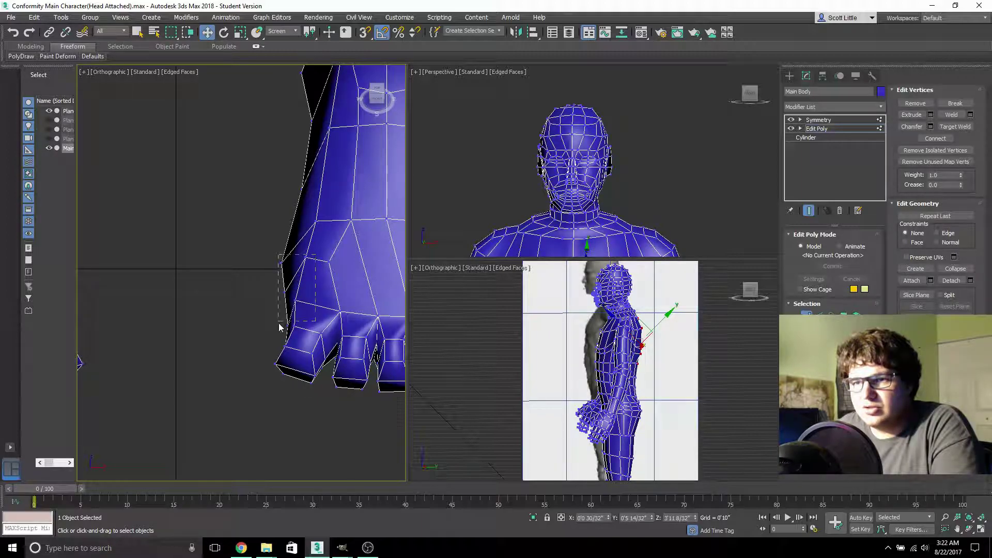
right_click(279, 333)
left_click(296, 298)
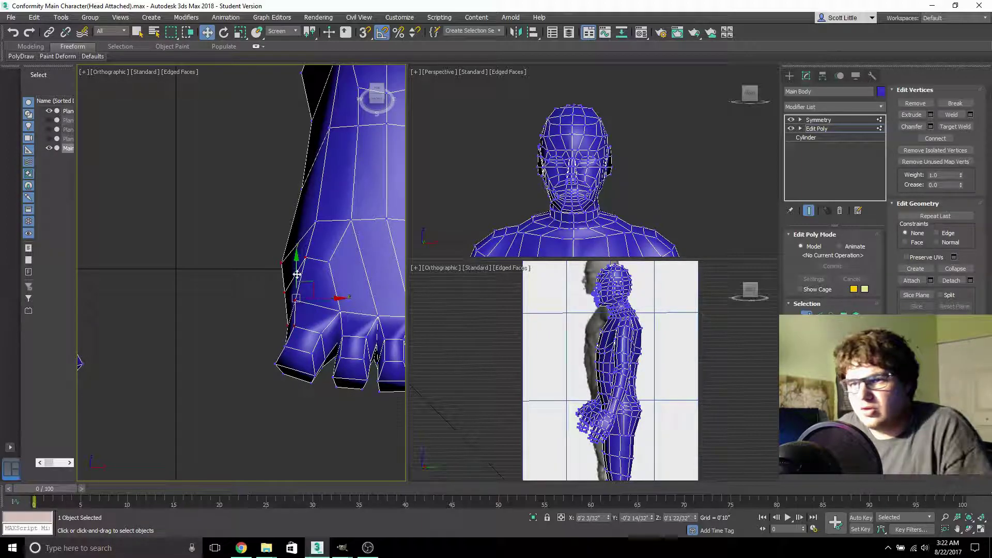
left_click_drag(325, 299, 324, 298)
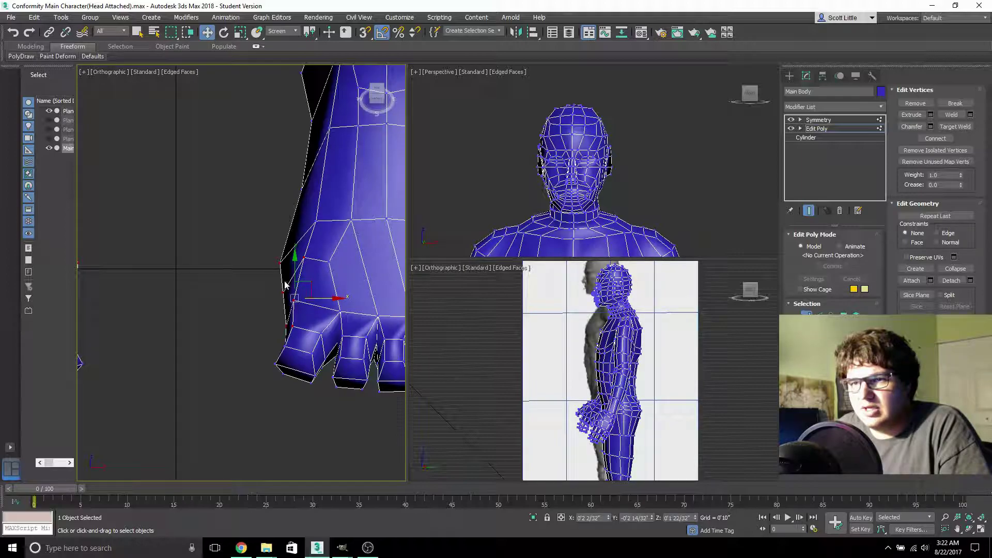
left_click_drag(270, 258, 322, 263)
left_click(286, 269)
left_click(286, 325)
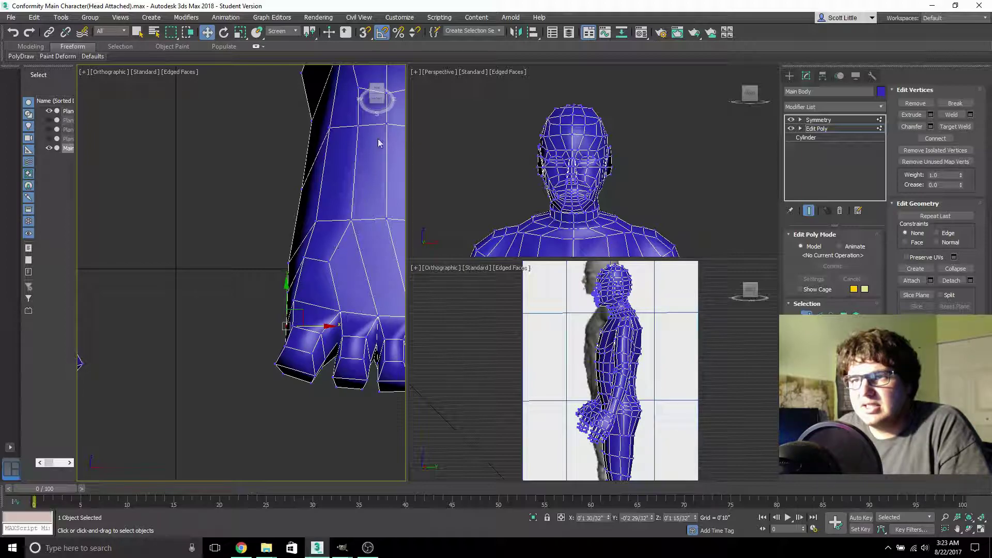
- Examine the side contour and edge flow of the foot from the front and at an angle
left_click_drag(370, 98, 377, 208)
key("l")
left_click(390, 97)
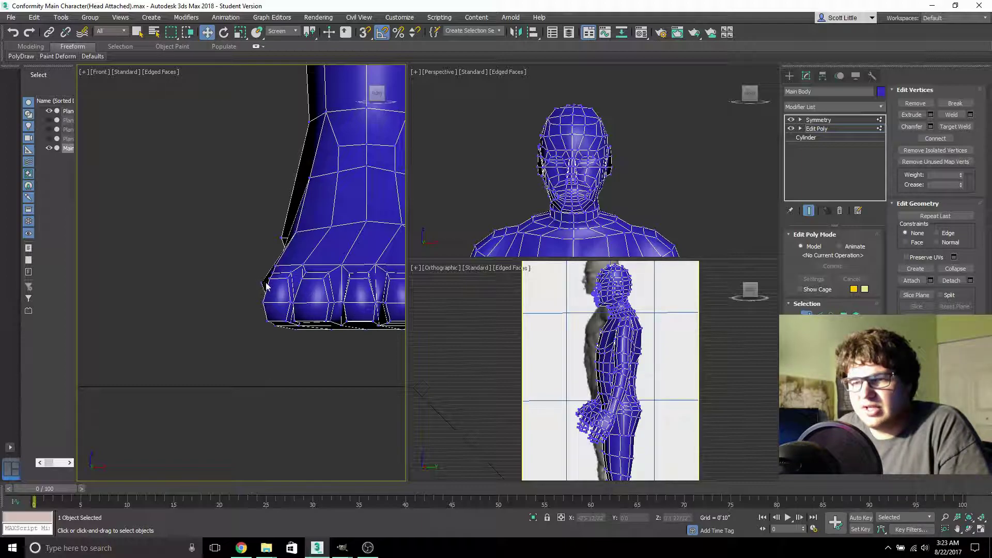
left_click_drag(376, 103, 242, 259)
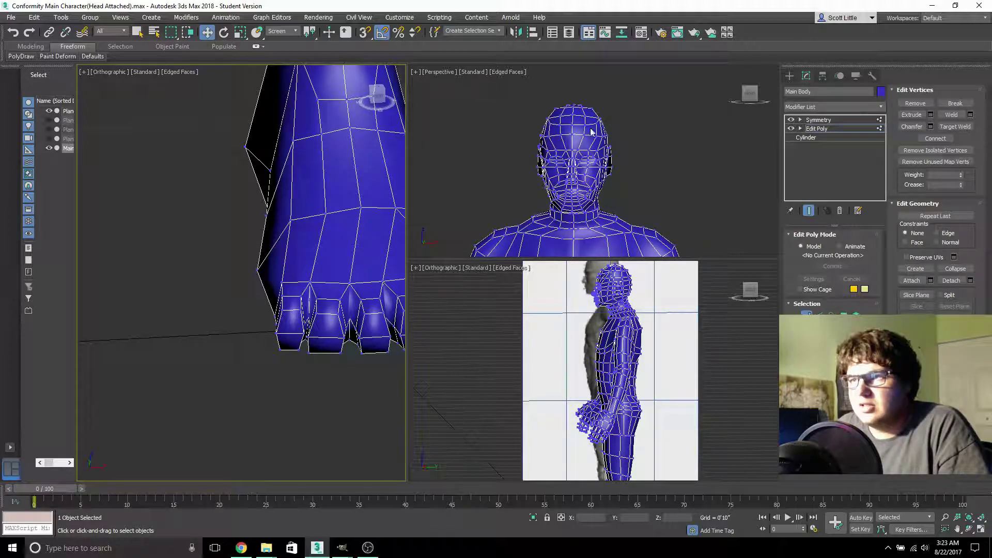
middle_click_drag(388, 248, 332, 240, "alt")
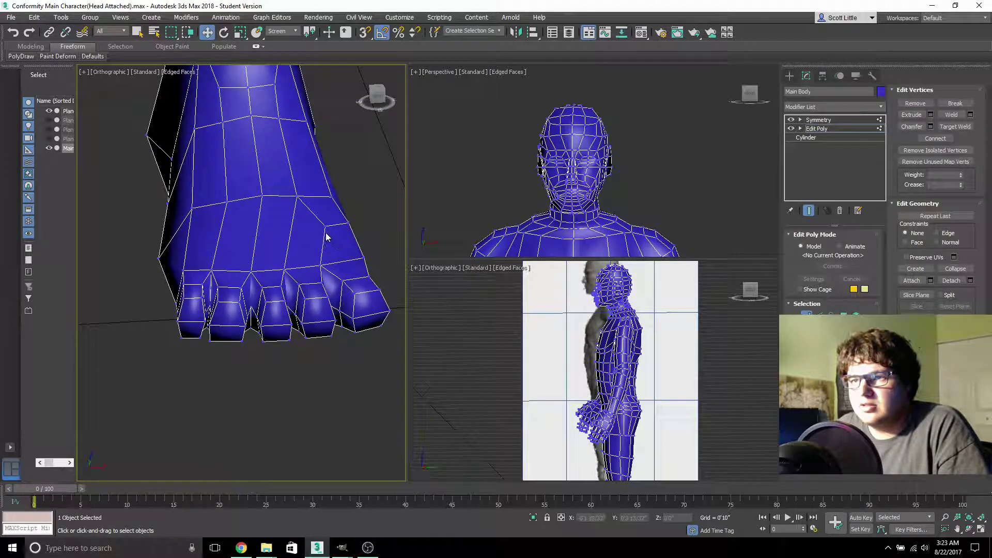
left_click(378, 97)
scroll(243, 207, "up", 5)
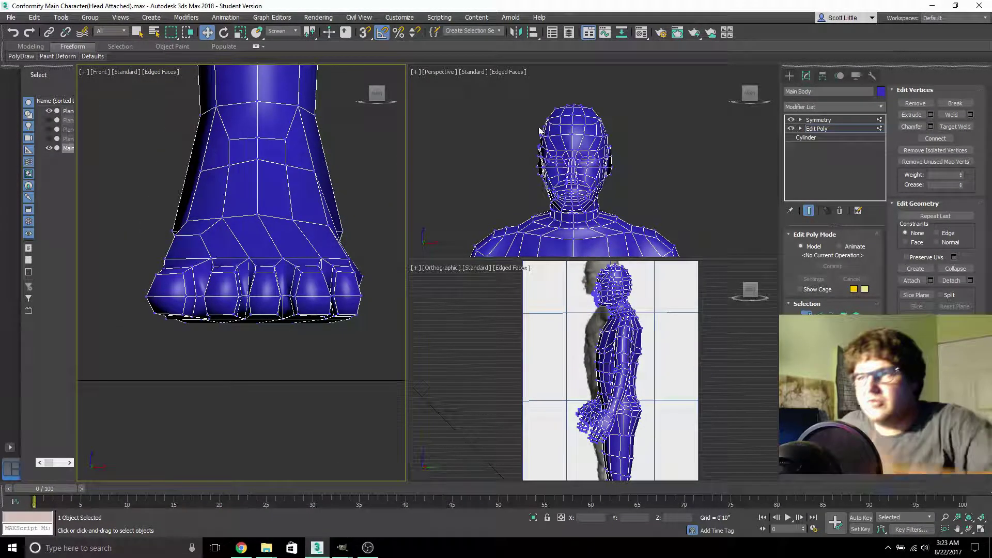
scroll(284, 248, "down", 5)
left_click(346, 197)
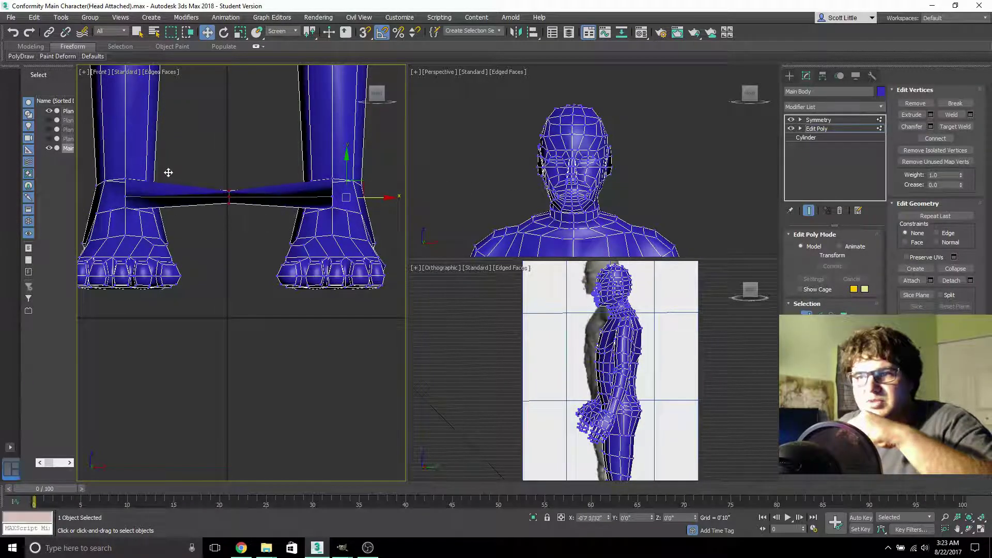
left_click_drag(608, 178, 708, 219)
left_click(272, 155)
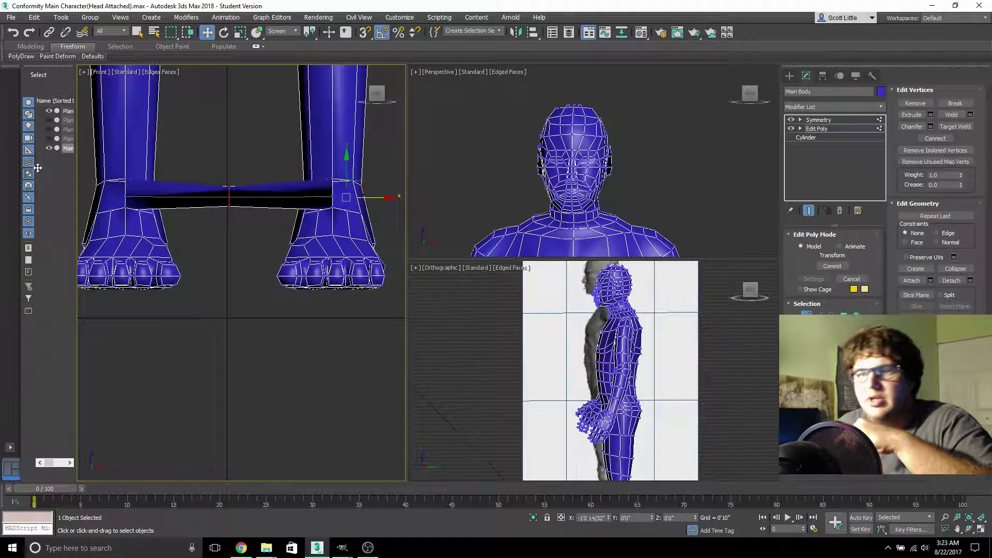
left_click(11, 34)
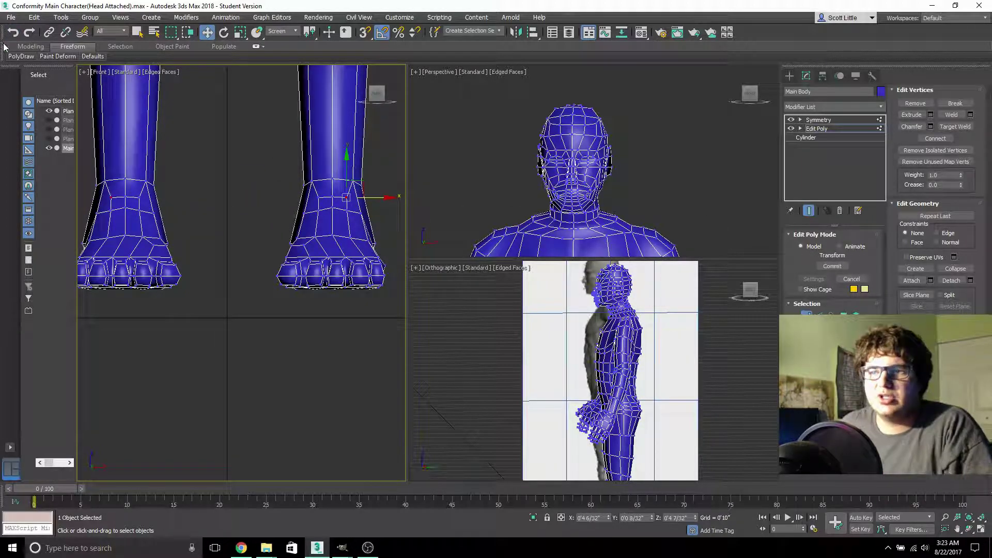
- Select the vertex on the outer side of the foot behind the little toe and shift it slightly inward
left_click_drag(380, 95, 376, 95)
middle_click_drag(343, 236, 210, 271)
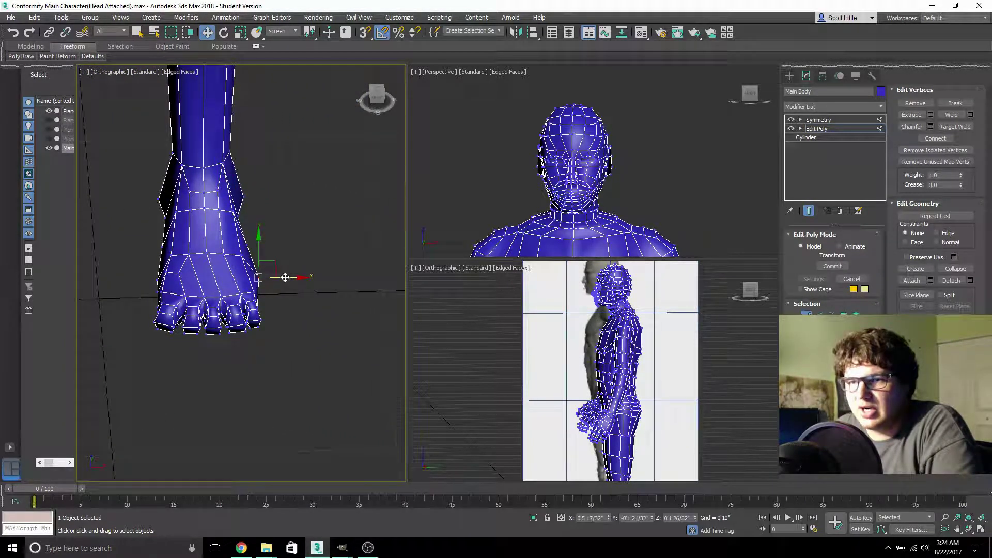
left_click_drag(284, 277, 282, 279)
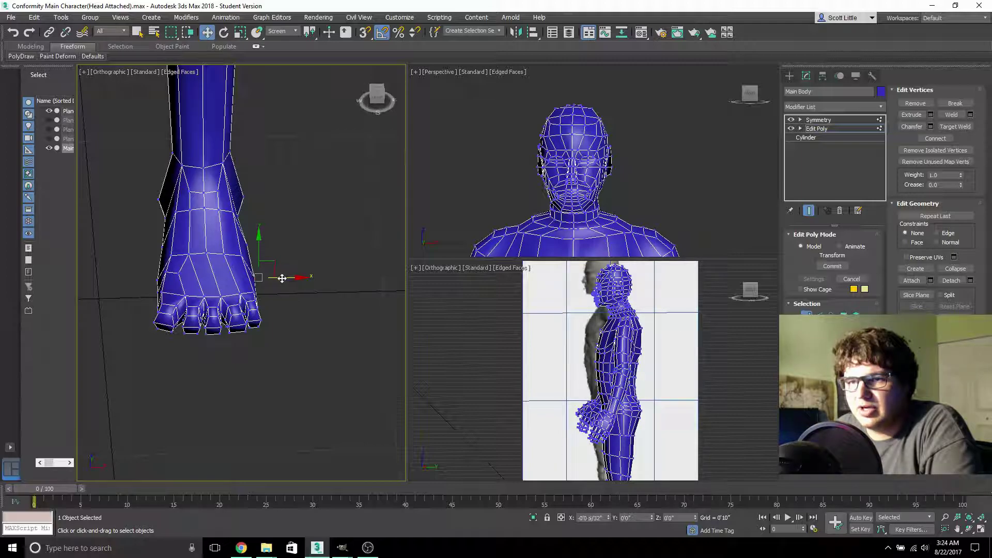
scroll(205, 306, "up", 4)
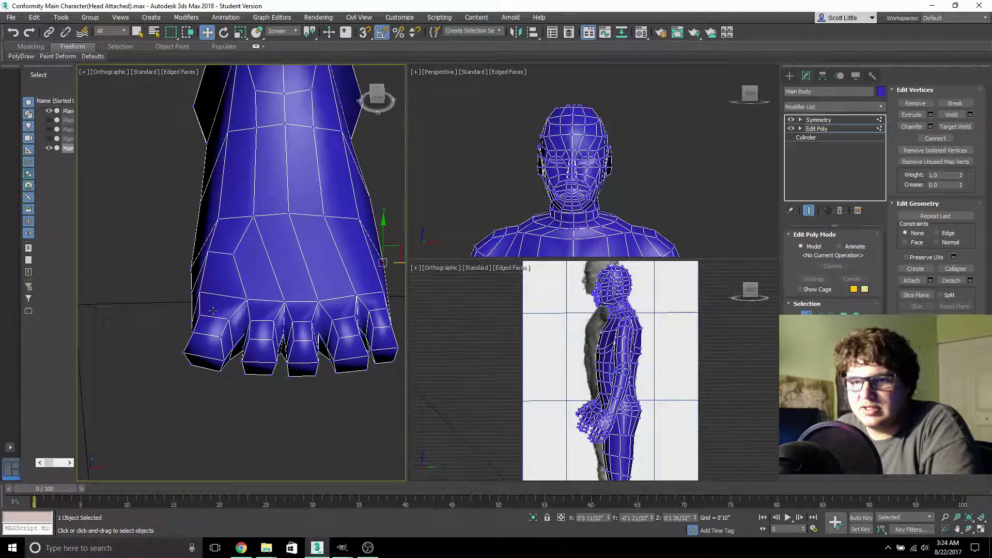
- Reposition the vertices along the side and tip of the big toe to broaden it as seen from above
left_click_drag(377, 93, 265, 181)
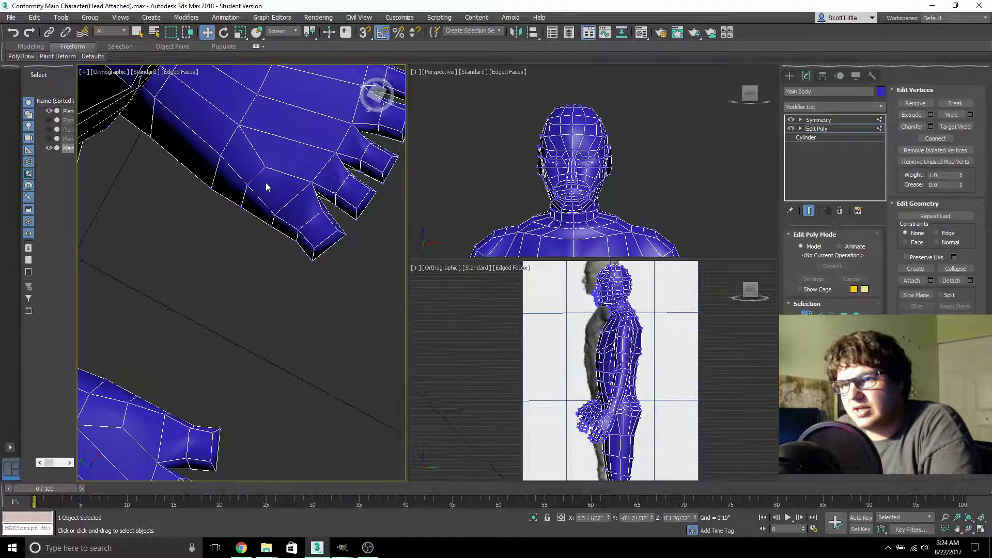
left_click(297, 235)
left_click_drag(305, 221, 299, 227)
left_click_drag(359, 238, 322, 231)
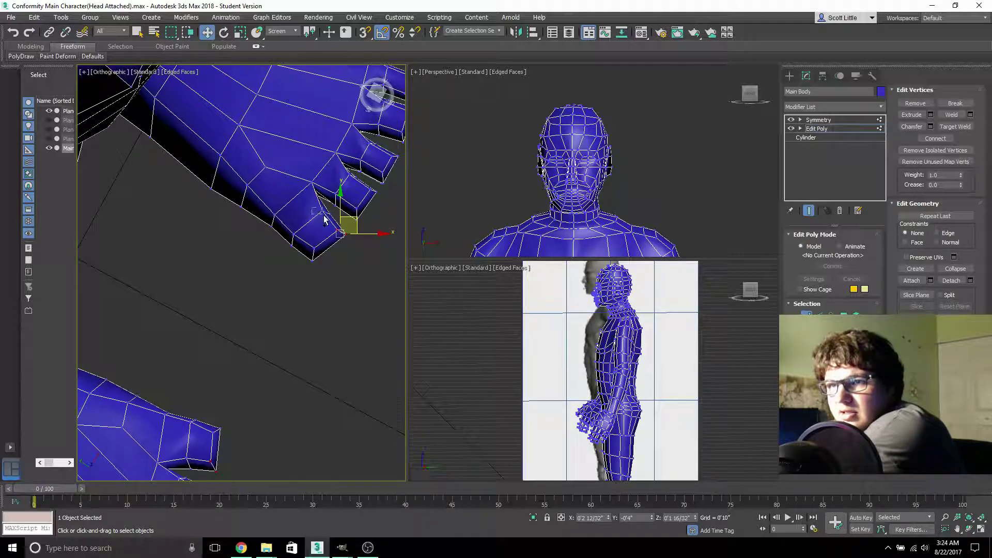
mouse_move(339, 230)
left_mouse_down()
mouse_move(331, 221)
mouse_move(352, 207)
mouse_move(343, 226)
left_mouse_up()
- Adjust the vertices at the inner base and outer tip corner of the big toe to straighten its inner edge
middle_click_drag(358, 237, 253, 222)
left_click(263, 161)
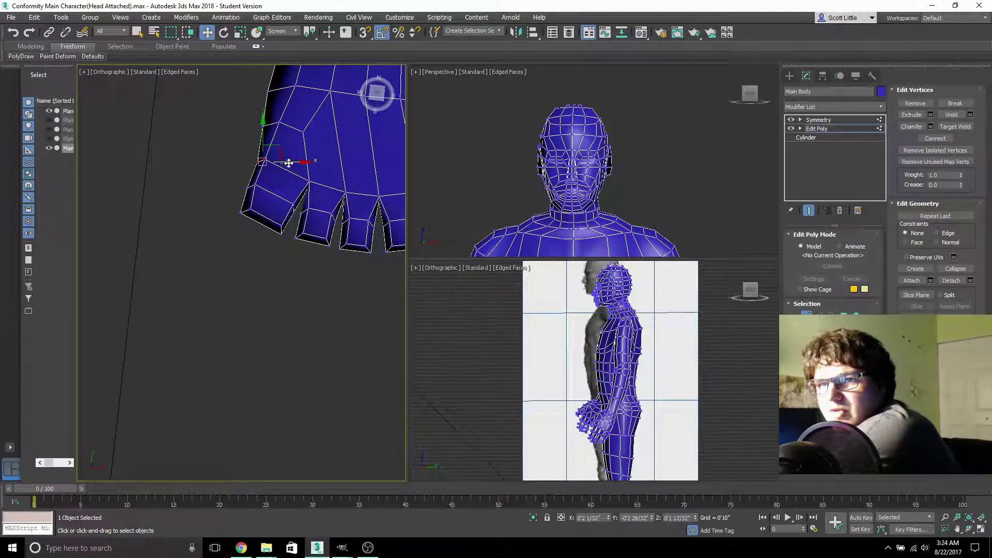
left_click_drag(270, 152, 263, 208)
middle_click_drag(264, 208, 307, 239, "alt")
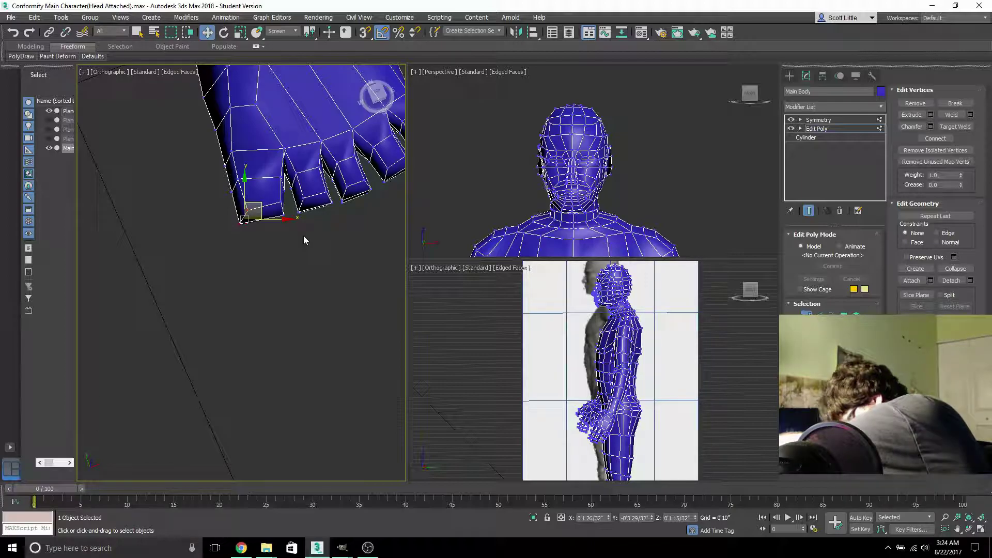
scroll(249, 243, "down", 2)
middle_click_drag(249, 243, 256, 267)
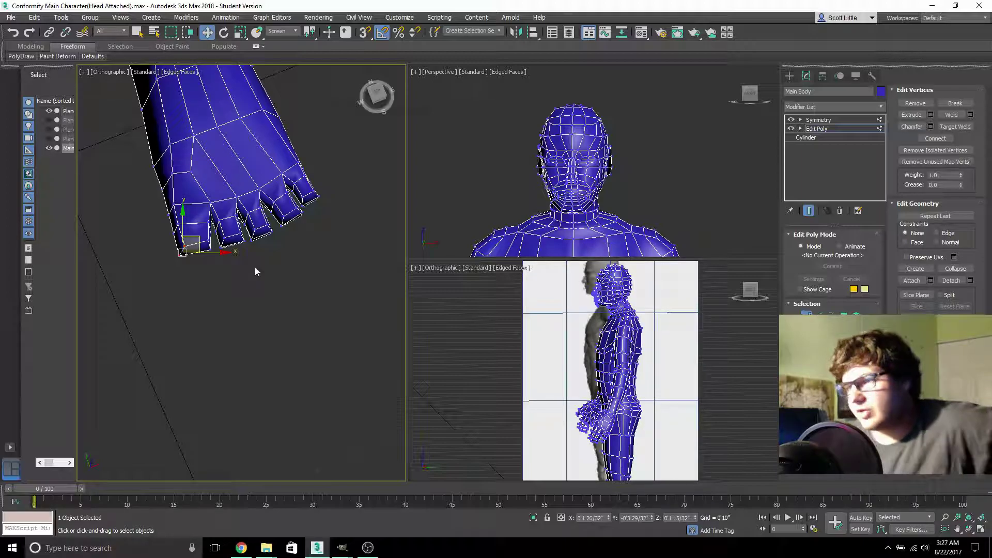
scroll(659, 181, "up", 3)
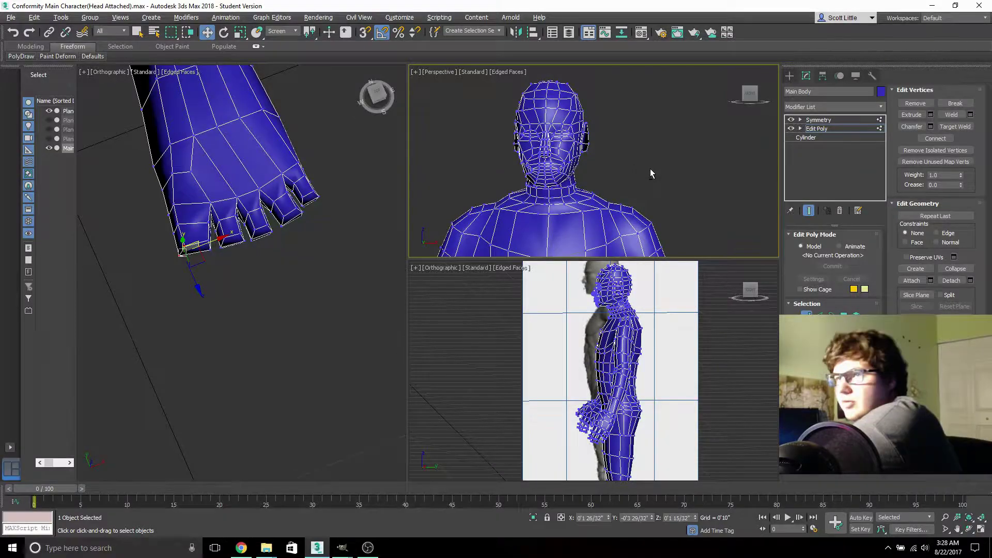
scroll(654, 173, "up", 4)
left_click(547, 148)
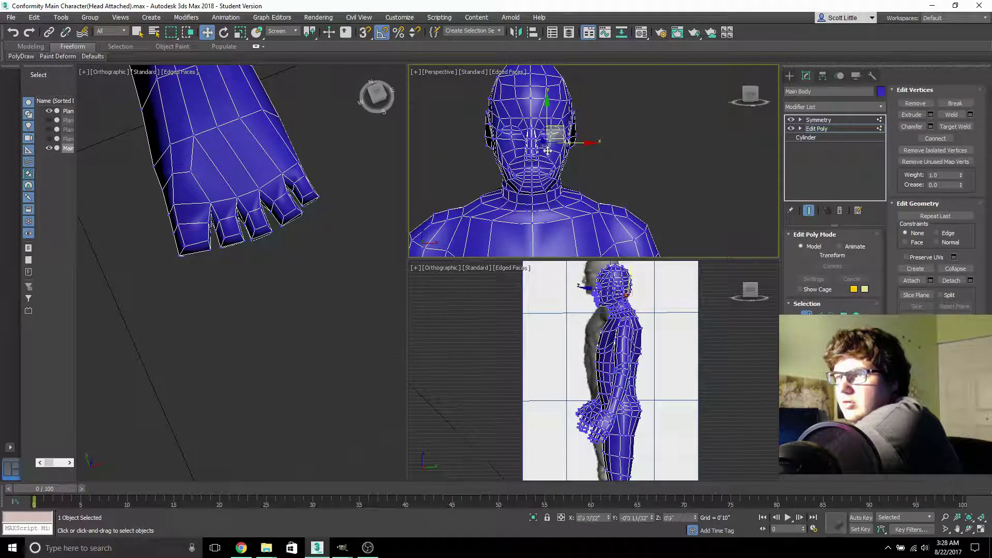
left_click_drag(557, 140, 559, 138)
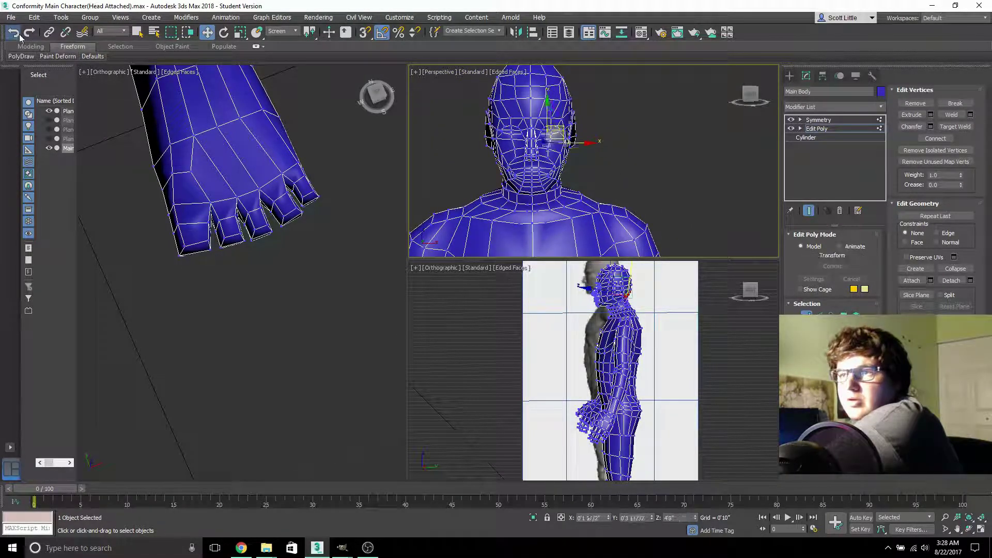
- Examine the back of the head, neck and shoulders for mesh shape and edge flow
middle_click_drag(663, 192, 499, 186, "alt")
middle_click_drag(628, 155, 572, 182)
scroll(593, 168, "down", 3)
scroll(572, 176, "up", 2)
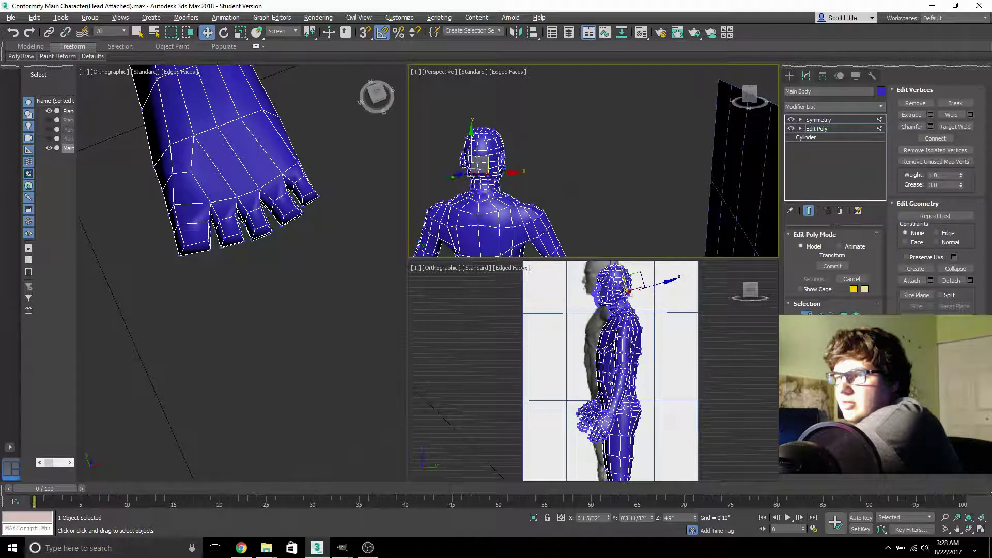
scroll(564, 178, "up", 2)
middle_click_drag(548, 163, 586, 191)
scroll(583, 177, "down", 1)
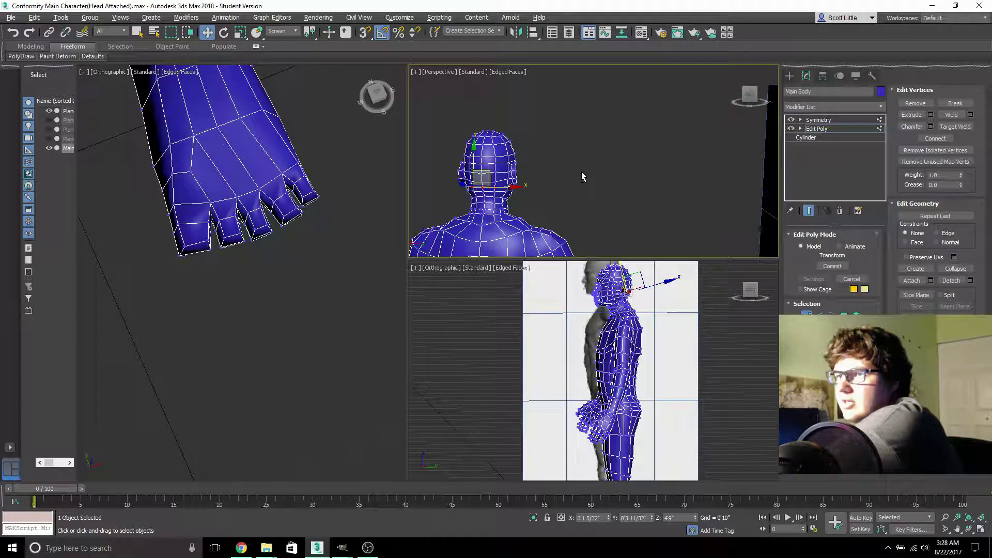
mouse_move(619, 192)
middle_mouse_down("alt")
mouse_move(586, 201)
mouse_move(619, 178)
mouse_move(612, 191)
middle_mouse_up("alt")
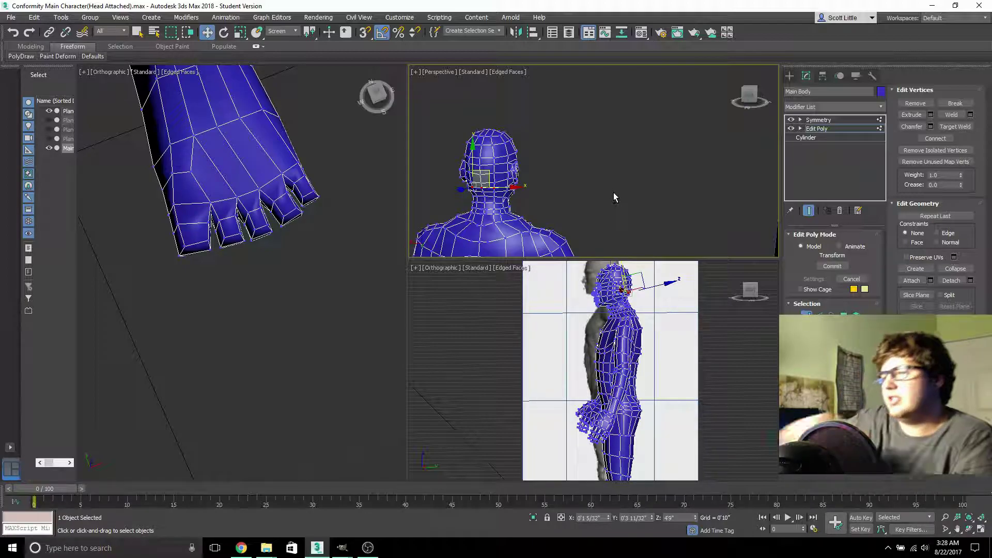
- Step back and forward through the last head vertex selection, and clear the vertex selection
left_click(13, 33)
left_click(13, 33)
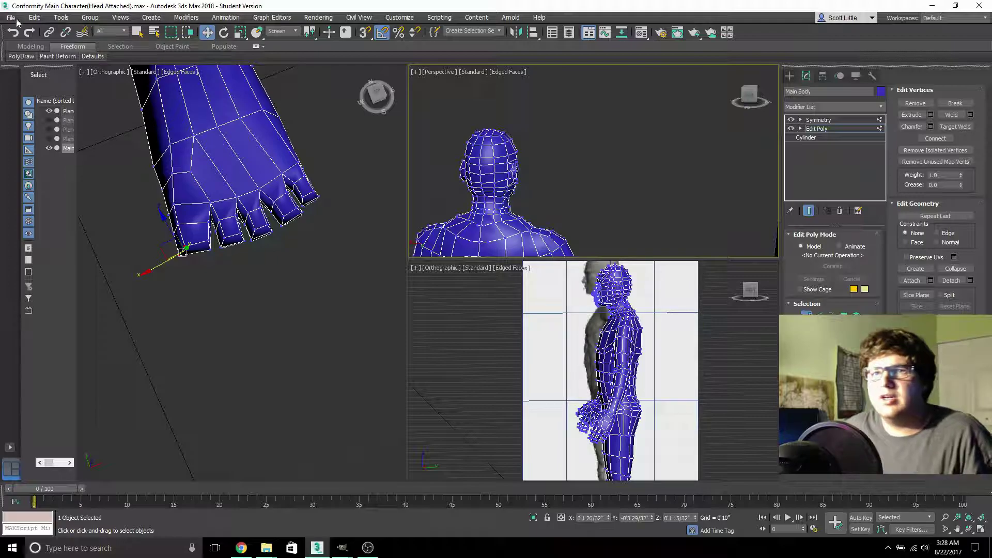
left_click(26, 33)
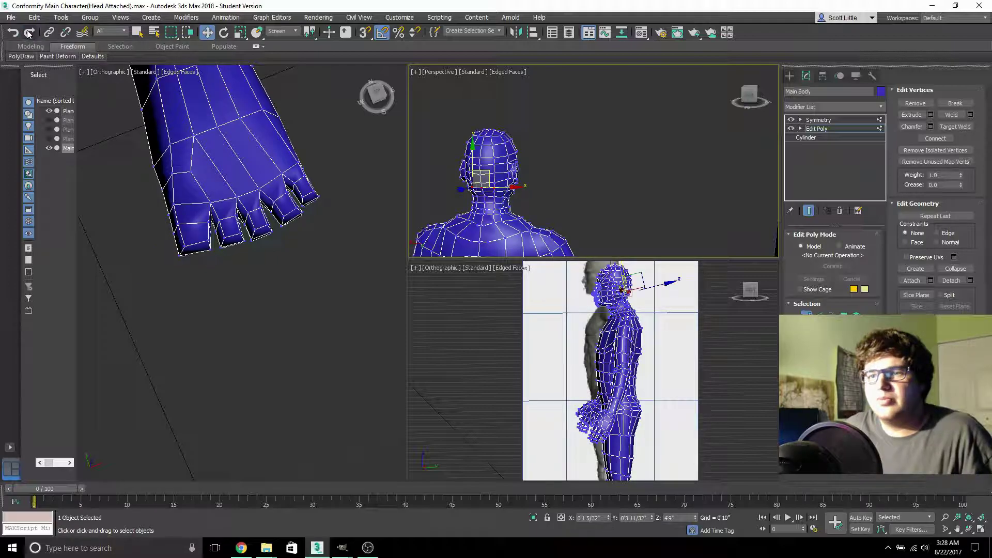
middle_click(284, 333)
left_click(285, 334)
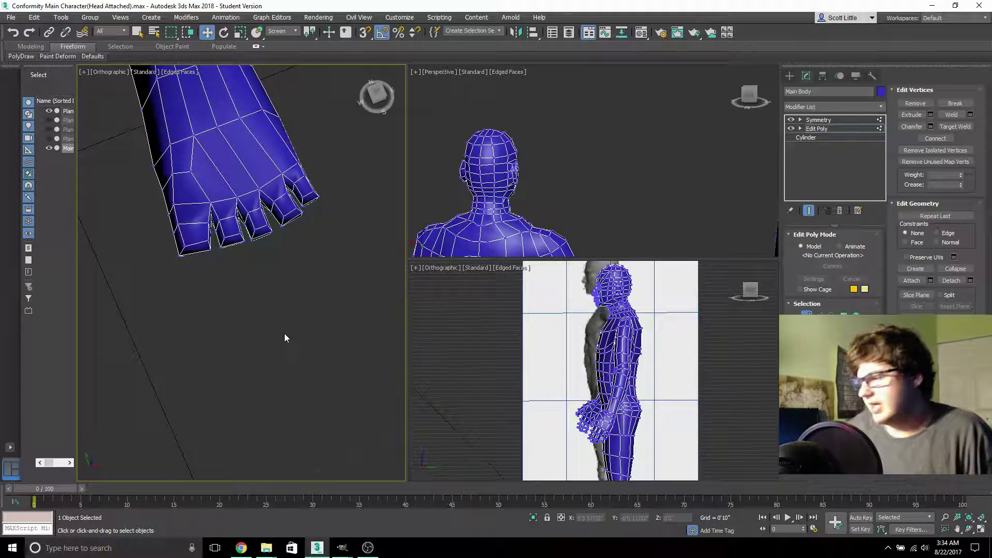
left_click(207, 240)
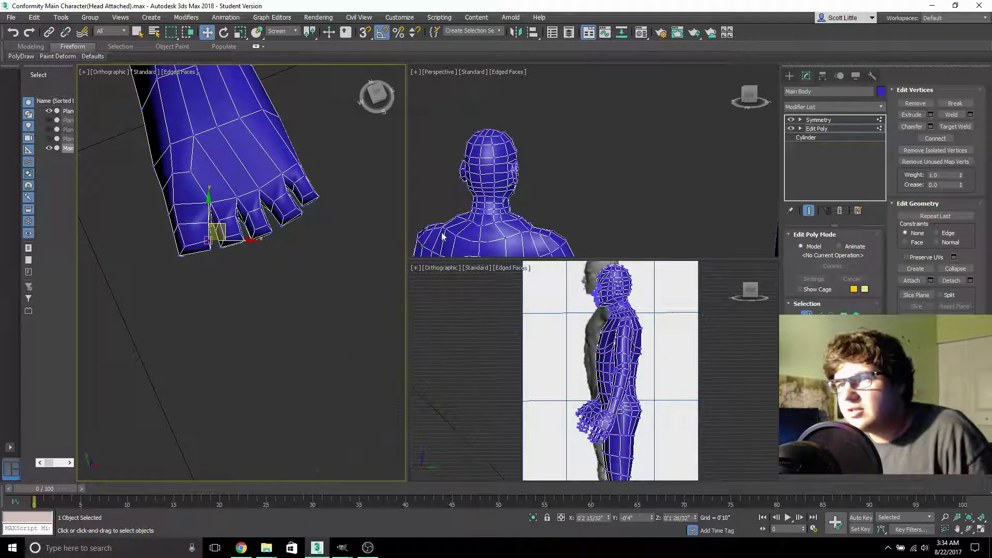
scroll(495, 213, "up", 5)
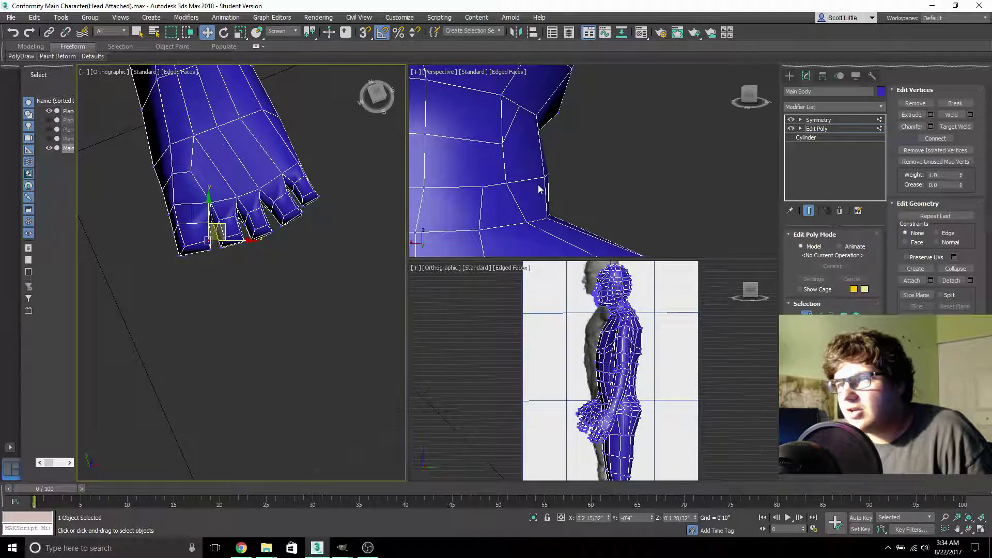
left_click(548, 172)
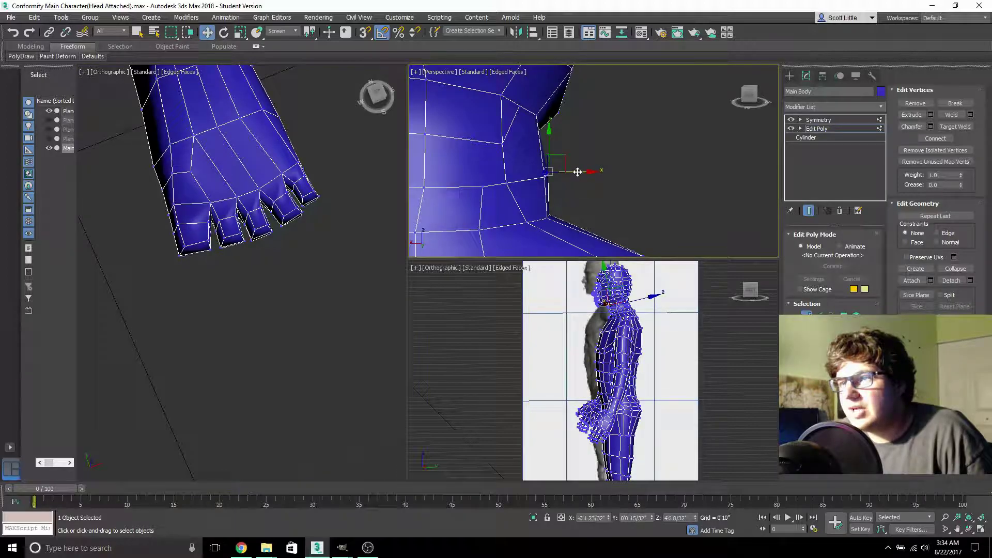
left_click_drag(577, 172, 582, 173)
left_click(13, 32)
left_click_drag(749, 97, 690, 179)
left_click(14, 34)
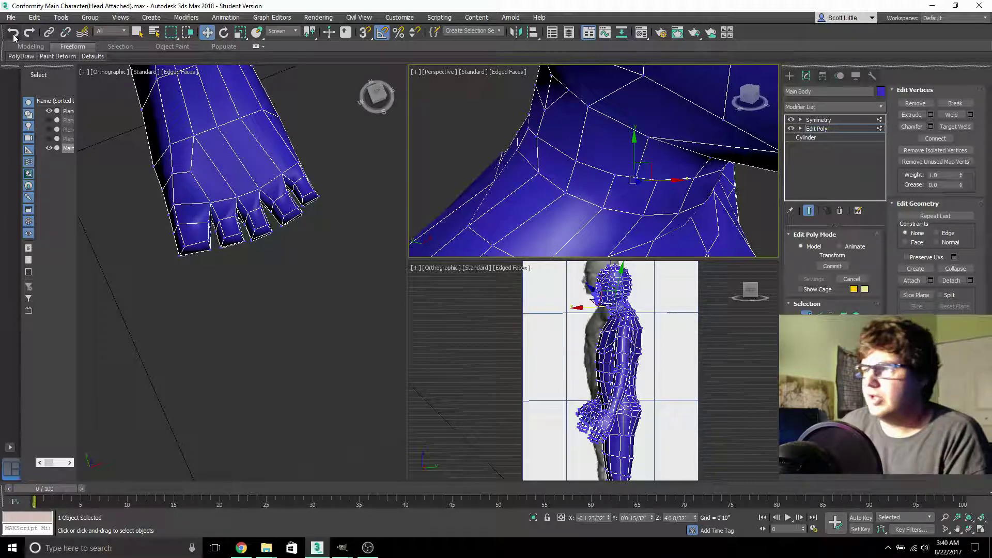
- Leave vertex editing and return to the Symmetry level of the body's modifier stack
left_click(854, 76)
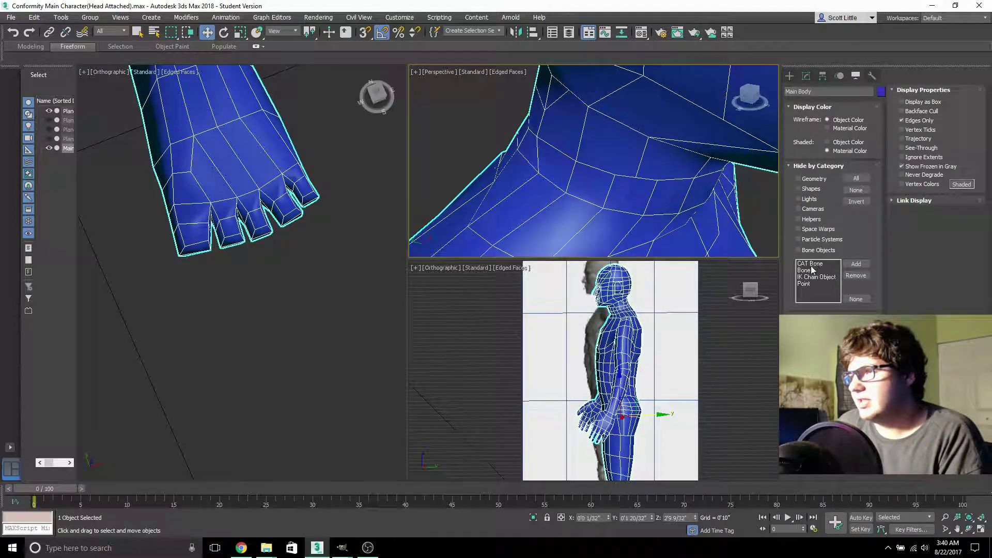
left_click(806, 77)
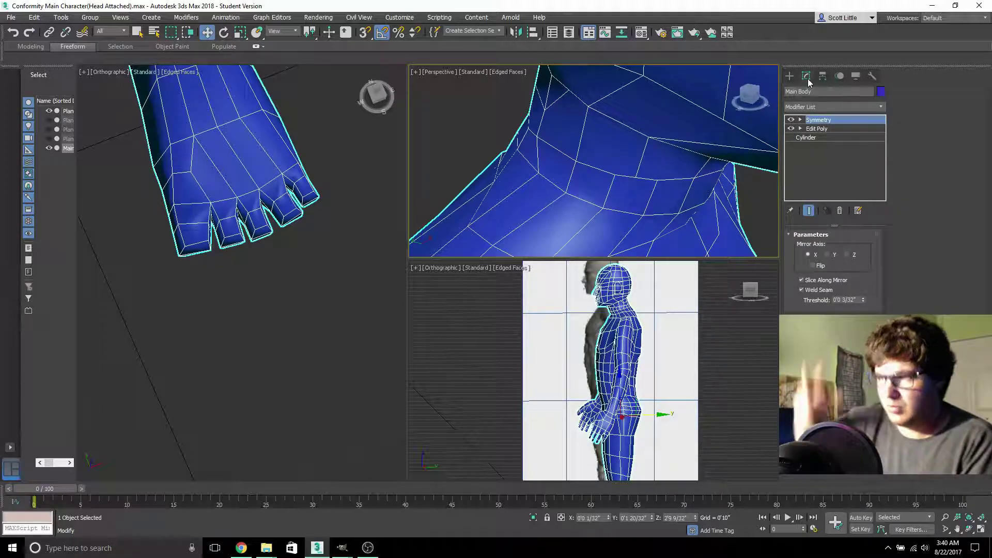